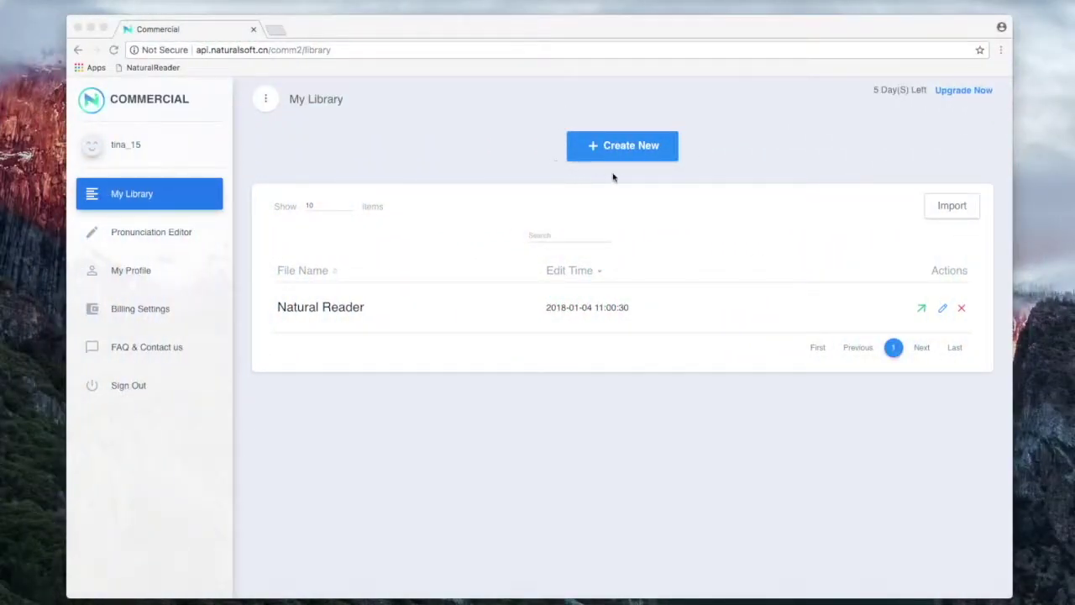
Step: Start a new project and paste the welcome paragraph copied from the Pages document
left_click(634, 147)
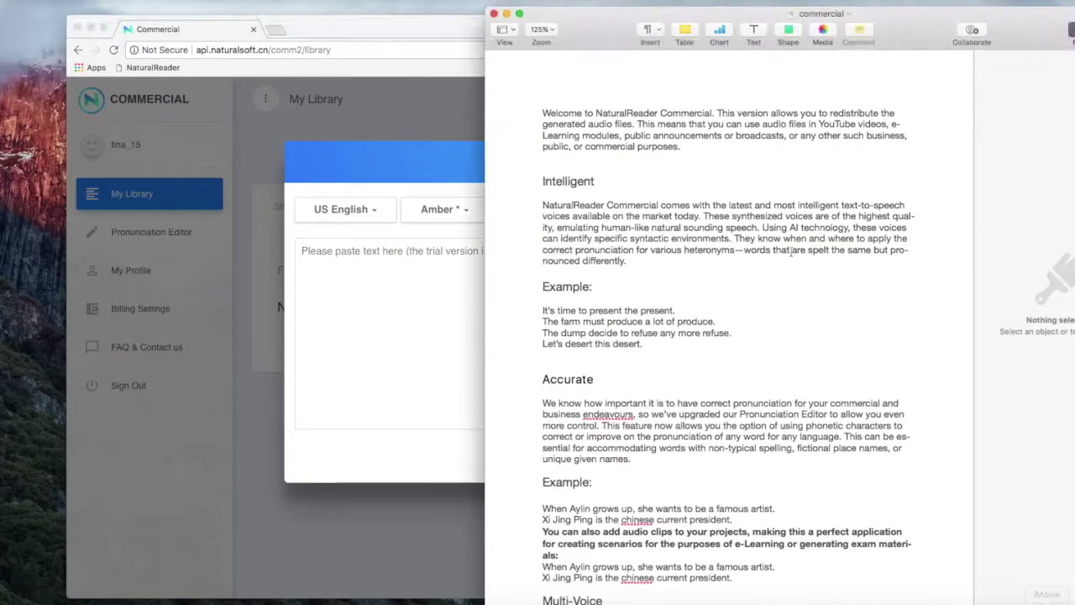
left_click_drag(699, 147, 533, 110)
key("super+c")
right_click(534, 111)
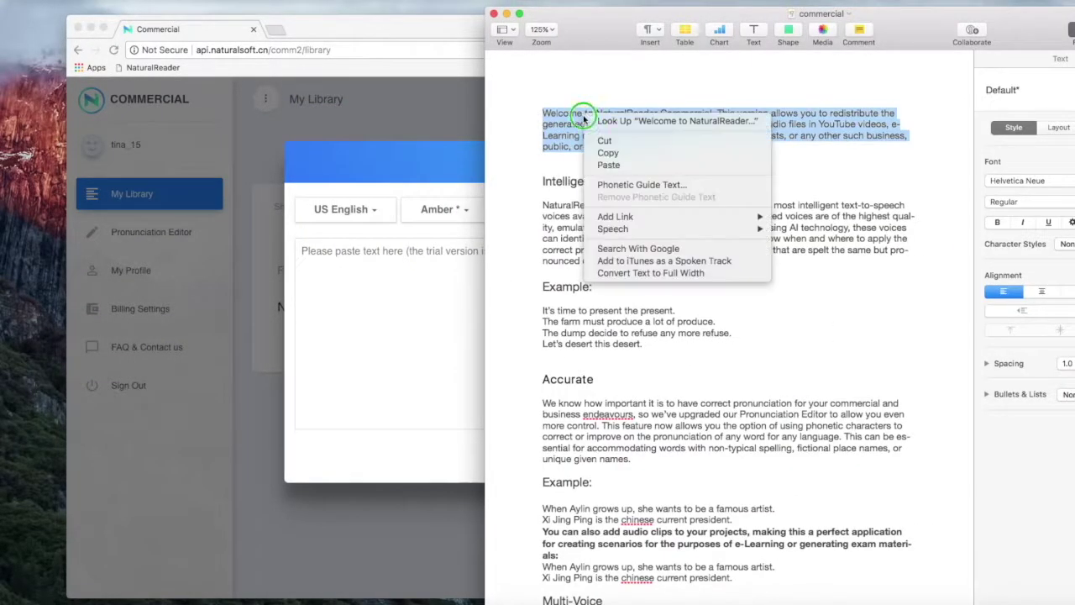
left_click(604, 152)
left_click(411, 306)
right_click(422, 254)
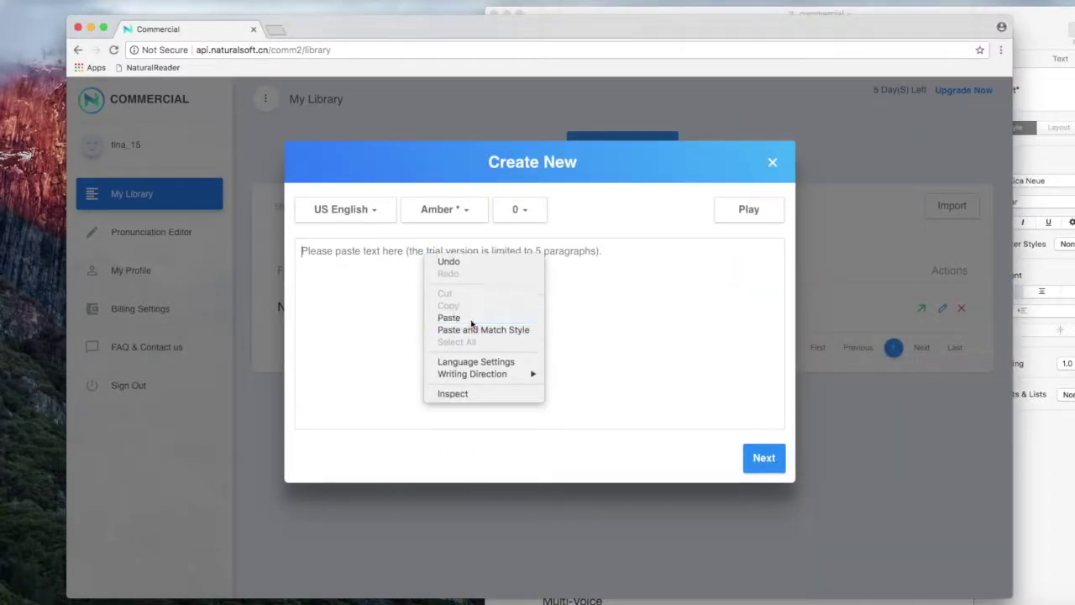
left_click(467, 319)
Step: Set the voice to Kendra at speed 1, preview it, and create the project
left_click(460, 211)
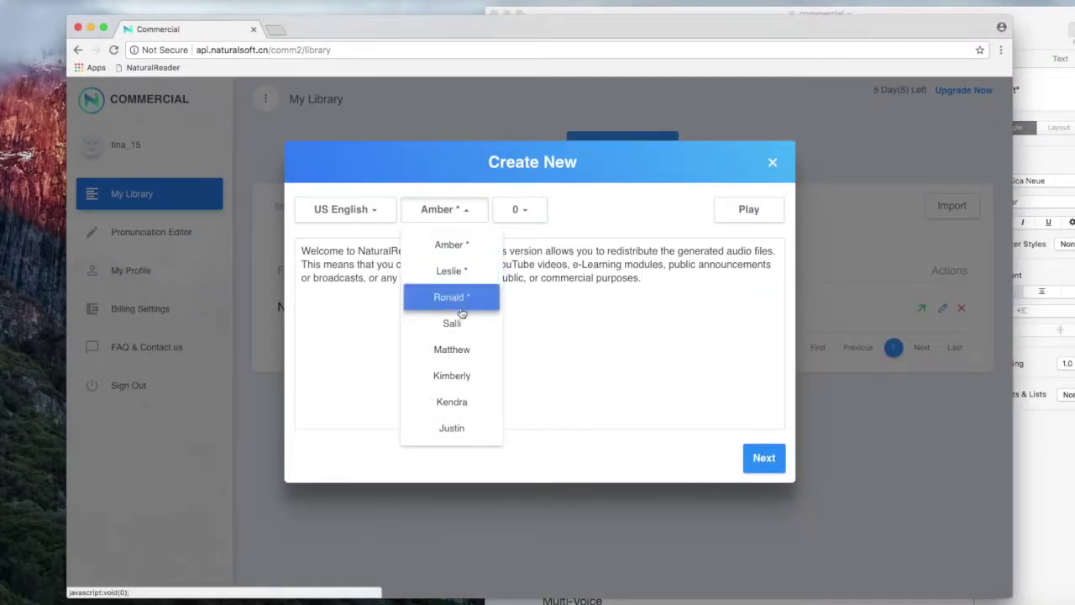
left_click(438, 400)
left_click(514, 210)
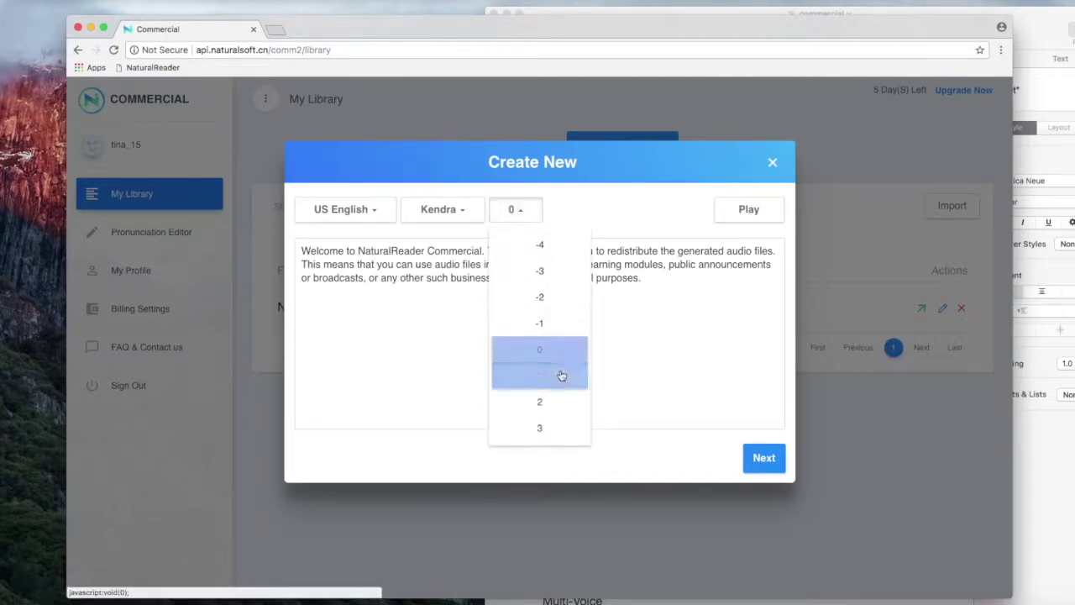
left_click(559, 376)
left_click(765, 220)
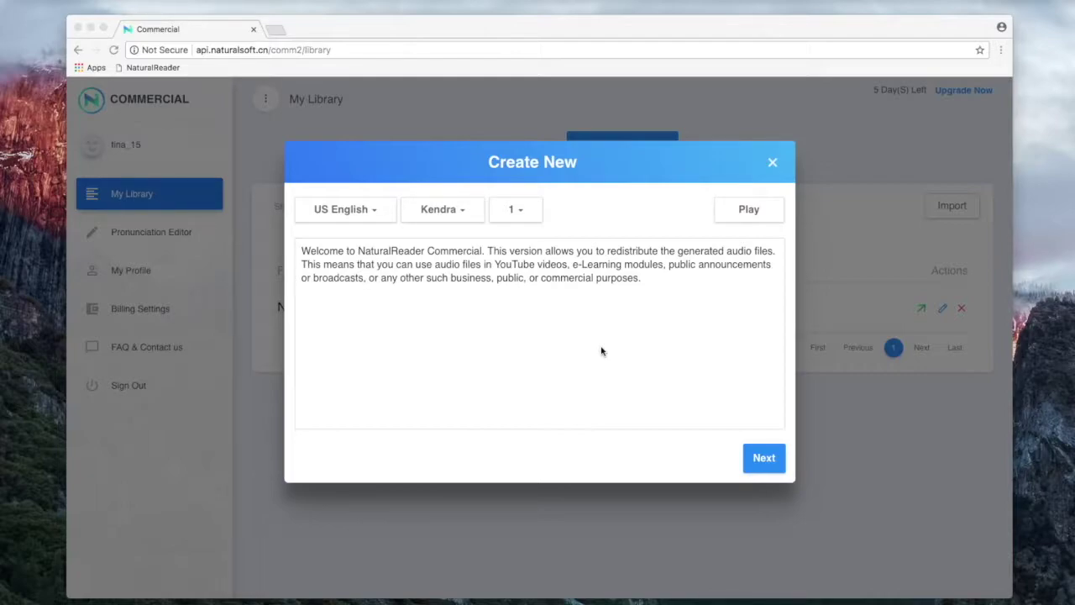
left_click(766, 457)
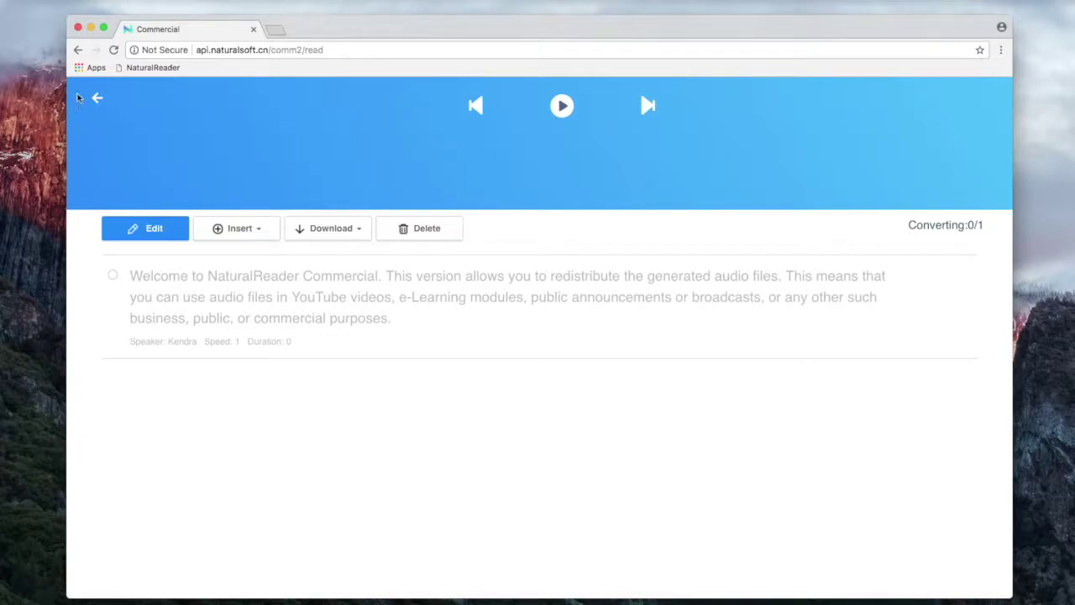
Step: In My Library, rename the new project 'Welcome to NaturalReader Commercial' and save it
left_click(97, 98)
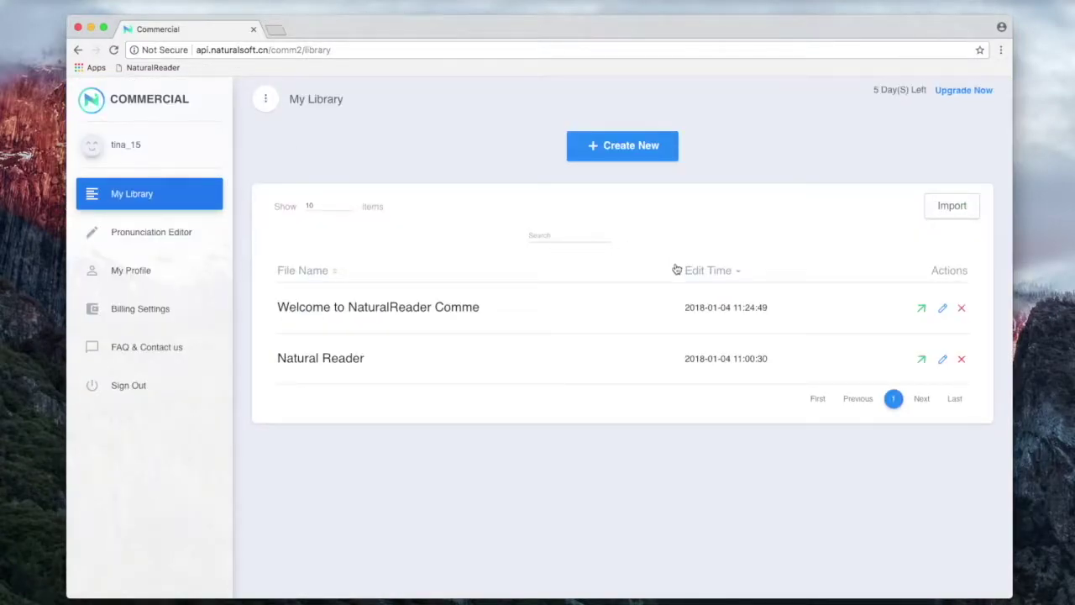
left_click(941, 308)
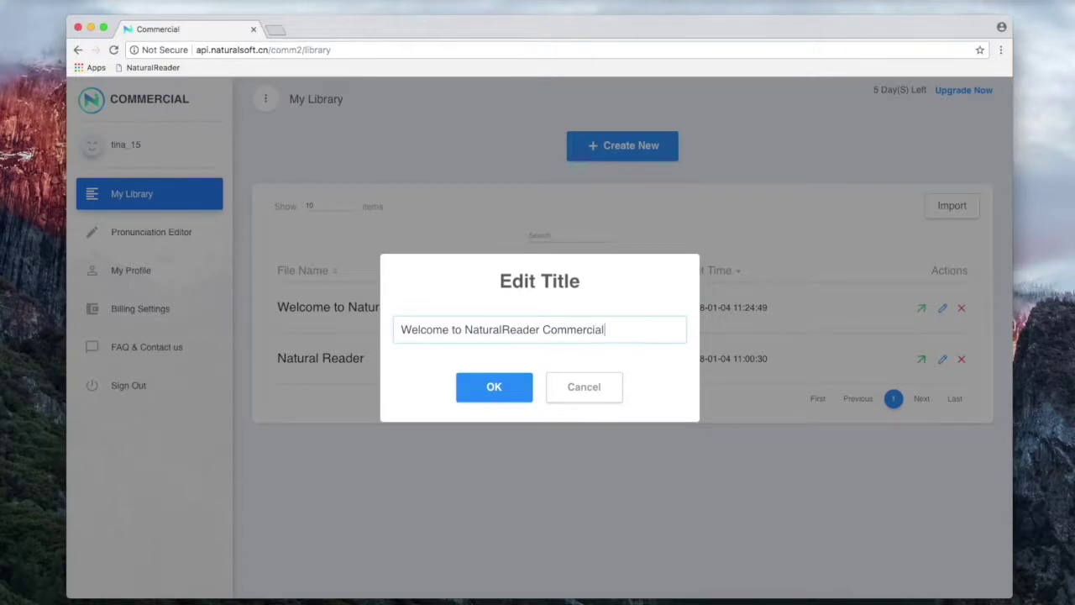
left_click(470, 396)
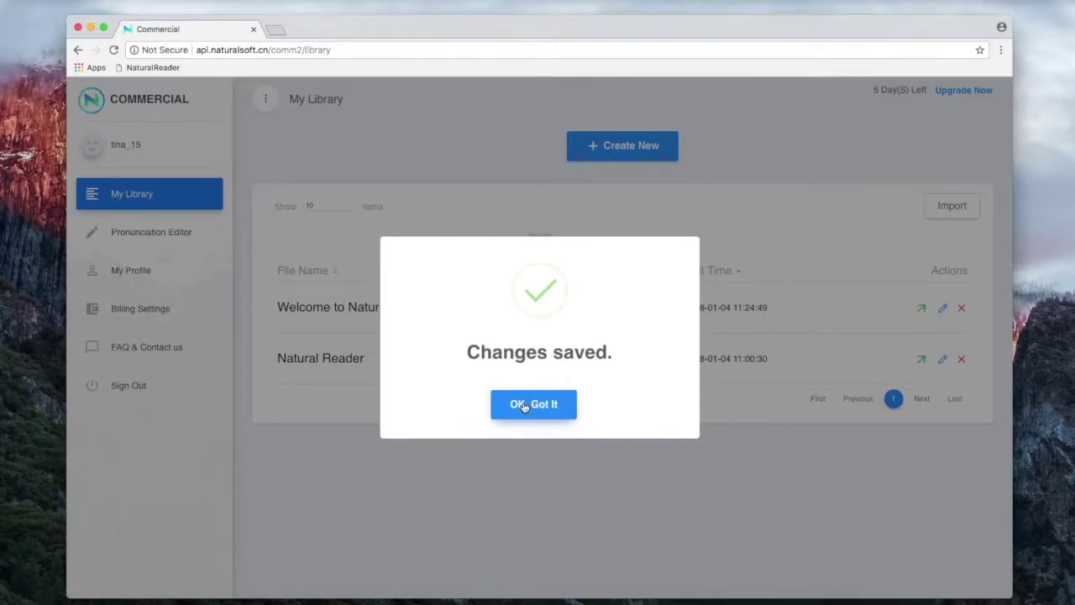
left_click(524, 406)
Step: Start another new project and paste the Intelligent paragraph copied from the Pages document
left_click(641, 147)
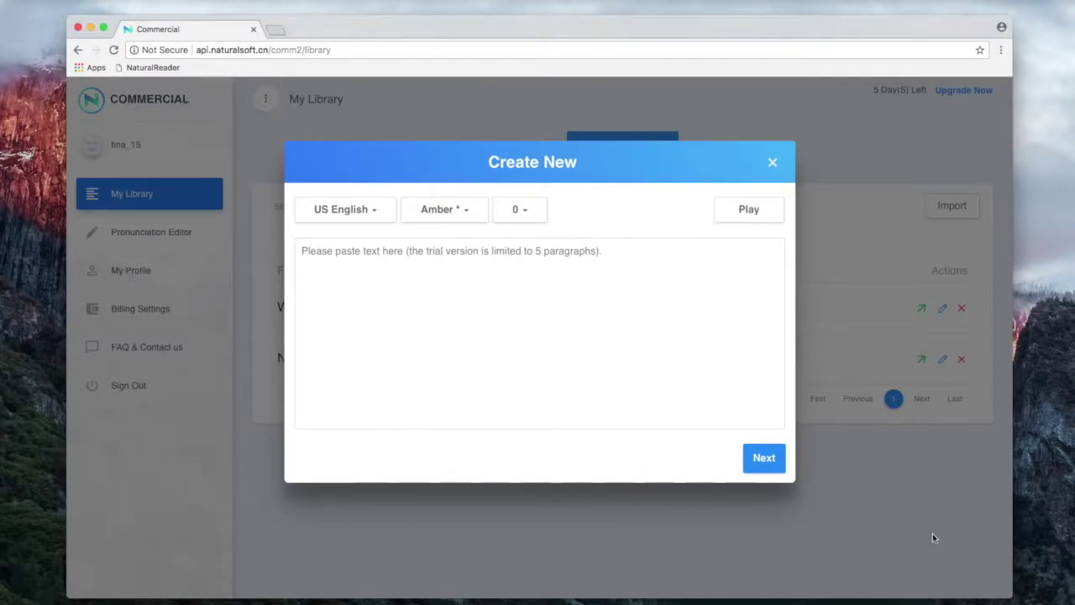
key("super+Tab")
left_click_drag(578, 280, 476, 225)
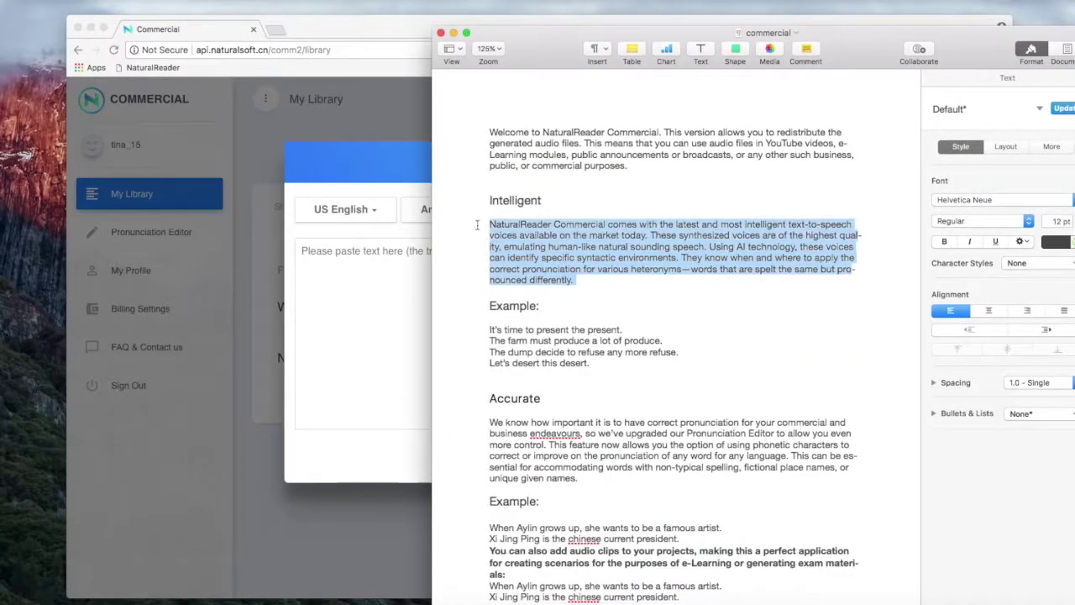
right_click(539, 238)
left_click(556, 281)
left_click(391, 285)
right_click(375, 250)
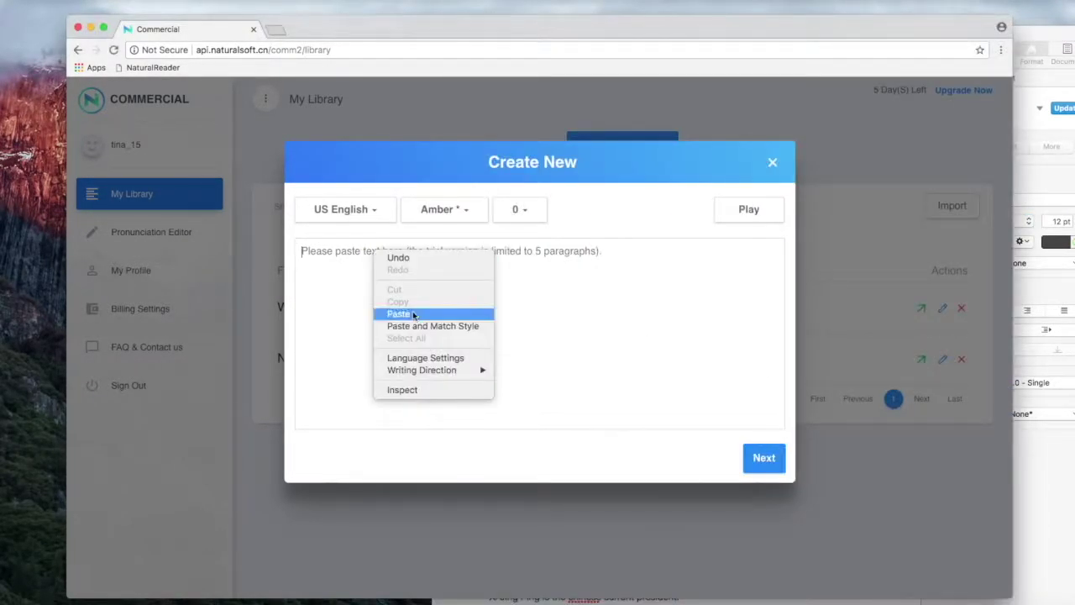
left_click(414, 314)
Step: Break the text into new paragraphs at 'These', 'Using' and 'They', then create the project
left_click(382, 265)
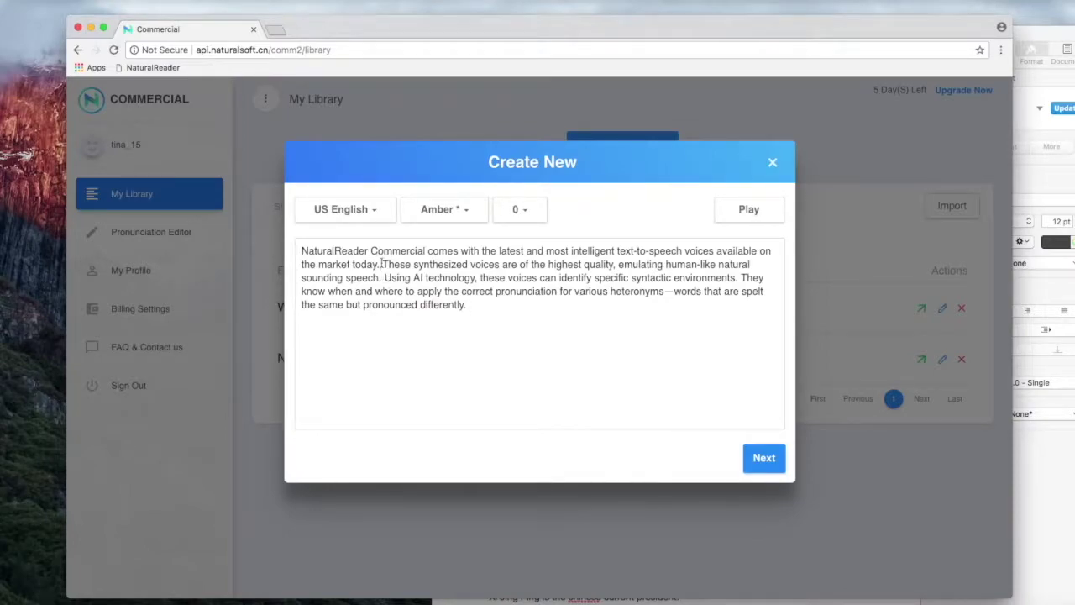
key("Return")
key("Return")
left_click(301, 304)
key("Return")
key("Return")
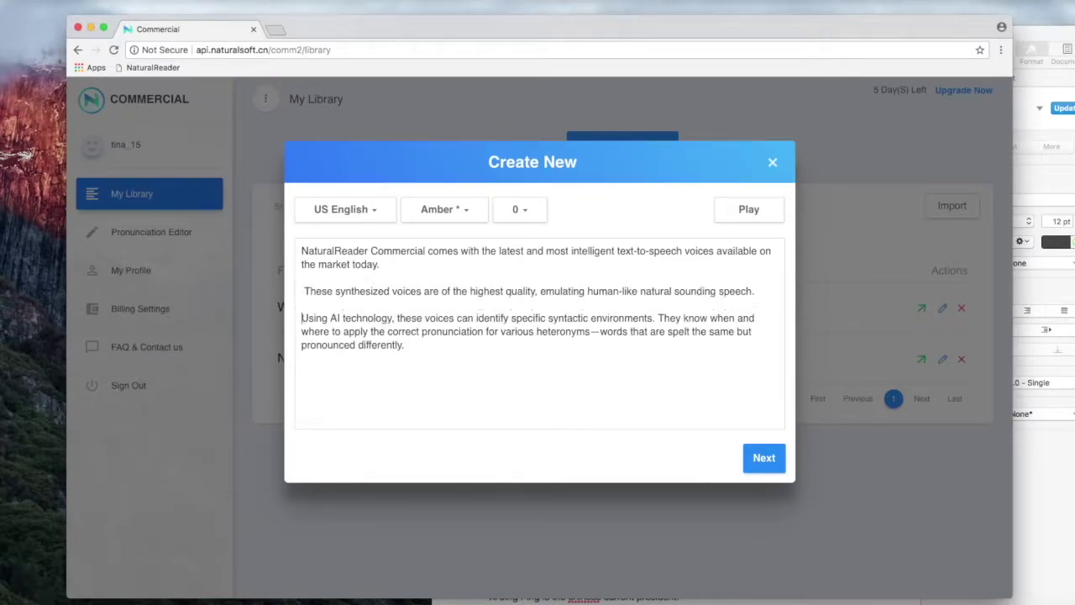
left_click(658, 318)
key("Return")
key("Return")
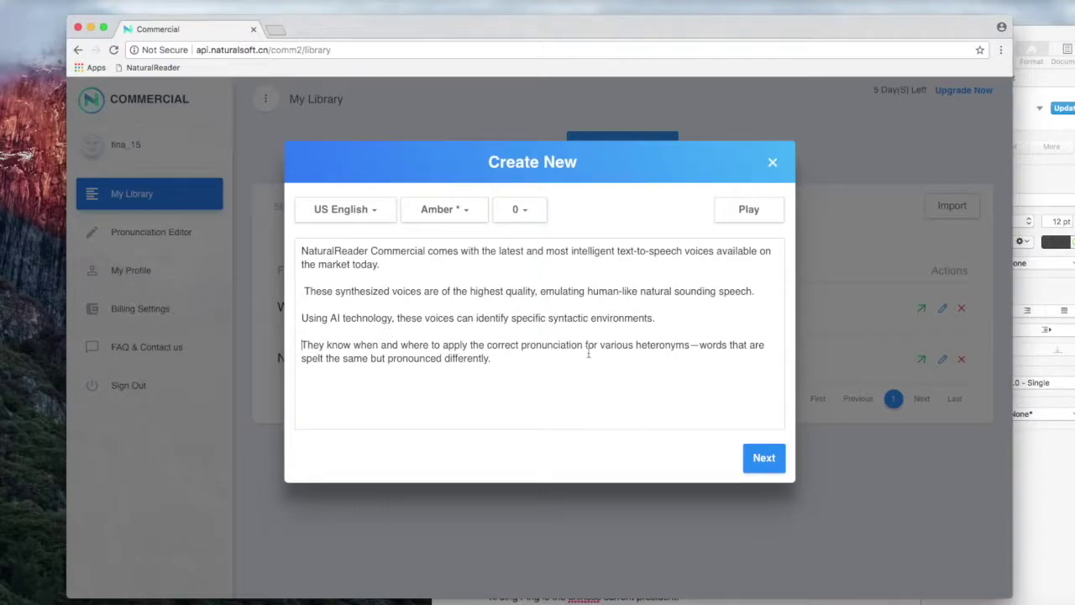
left_click(764, 461)
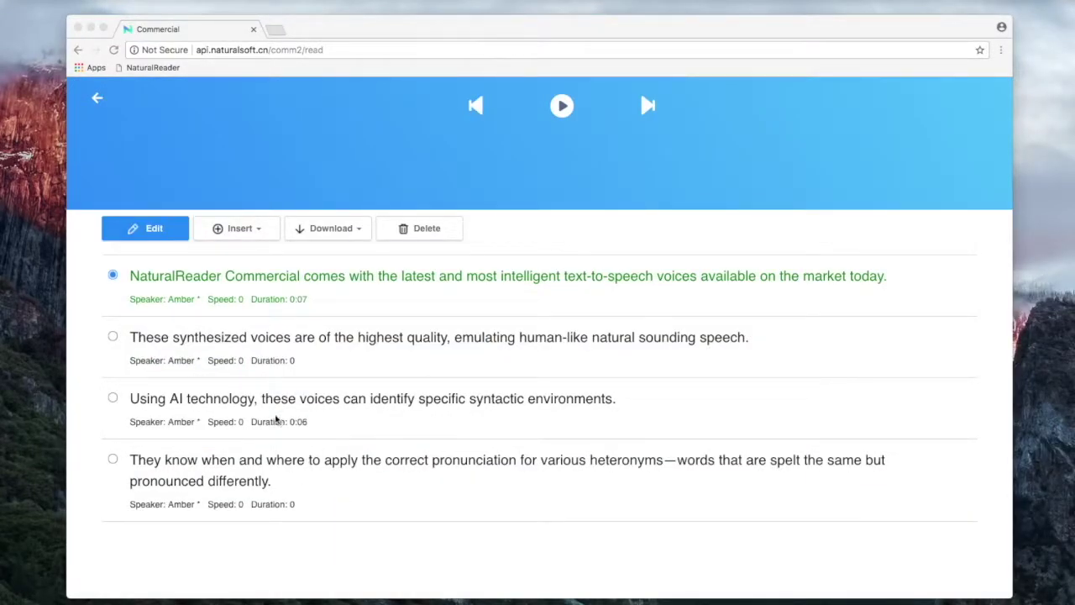
Step: Set the first sentence to British English voice Carrie at speed 1
left_click(151, 230)
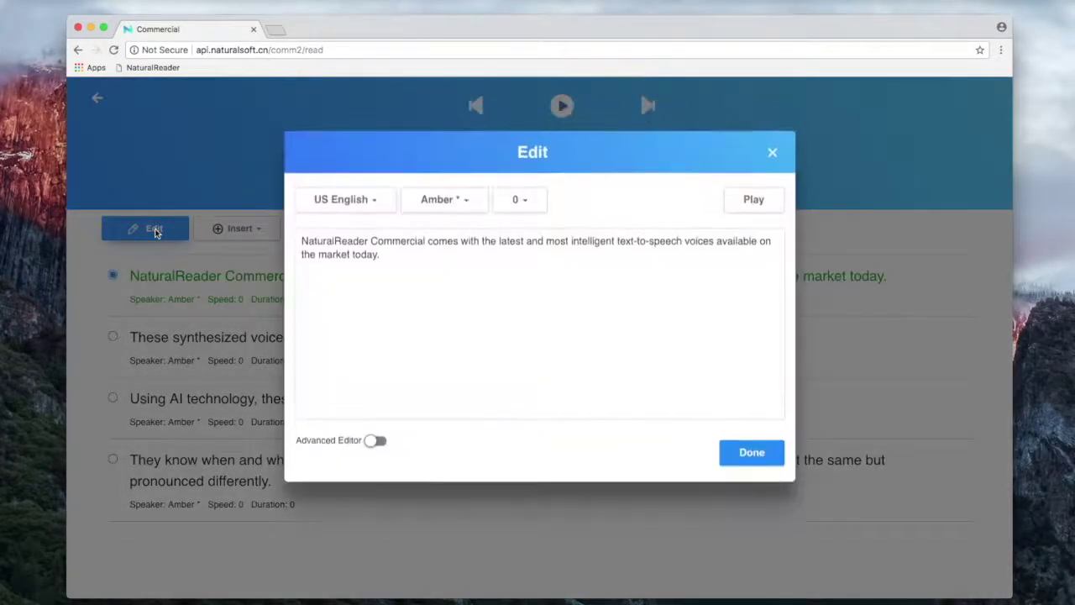
left_click(340, 212)
left_click(354, 266)
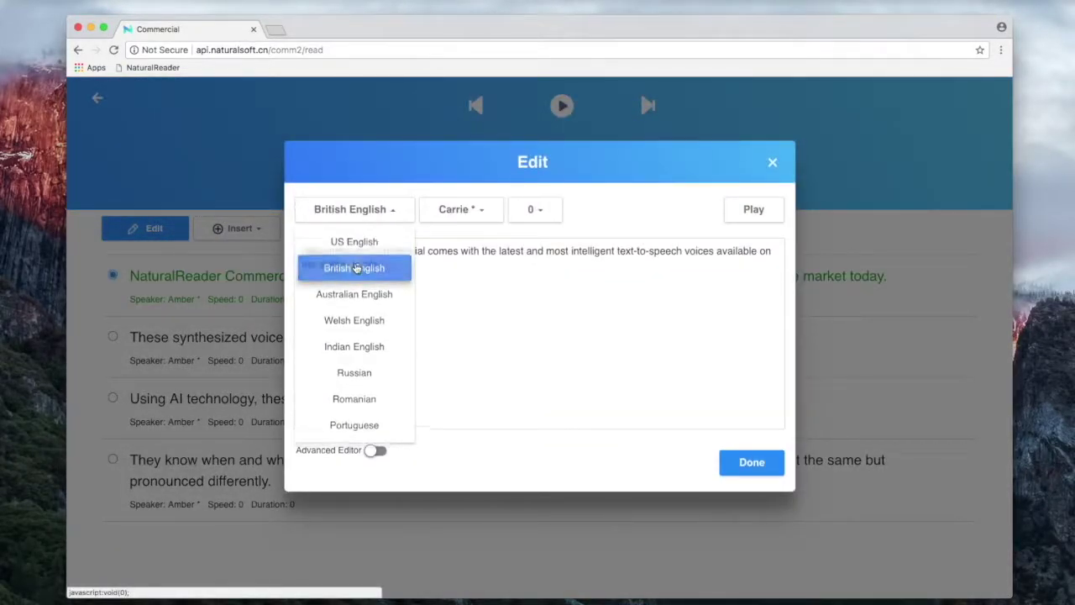
left_click(454, 212)
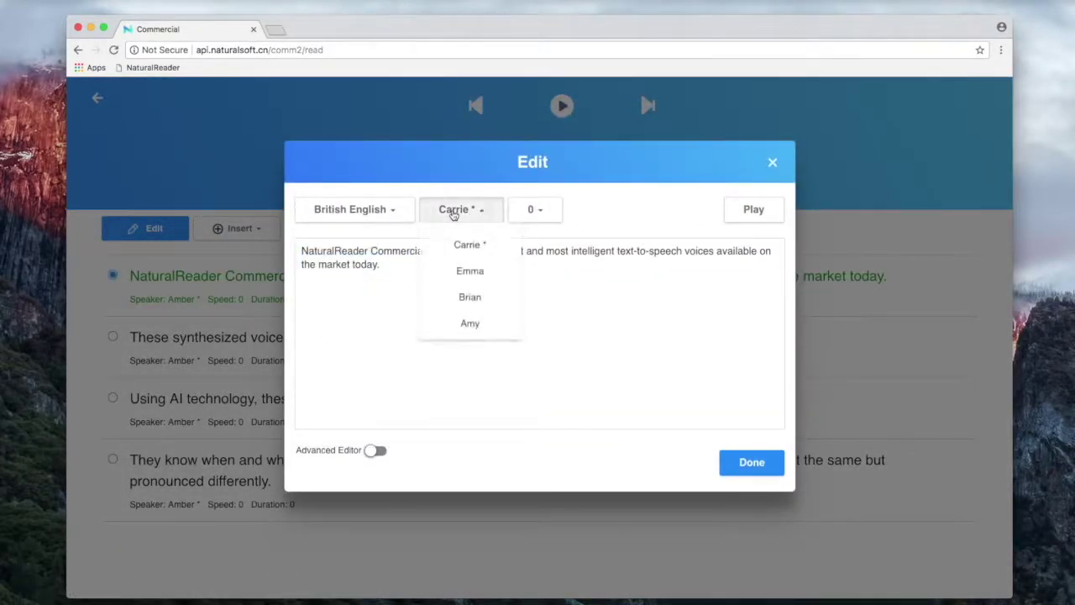
left_click(490, 244)
left_click(539, 213)
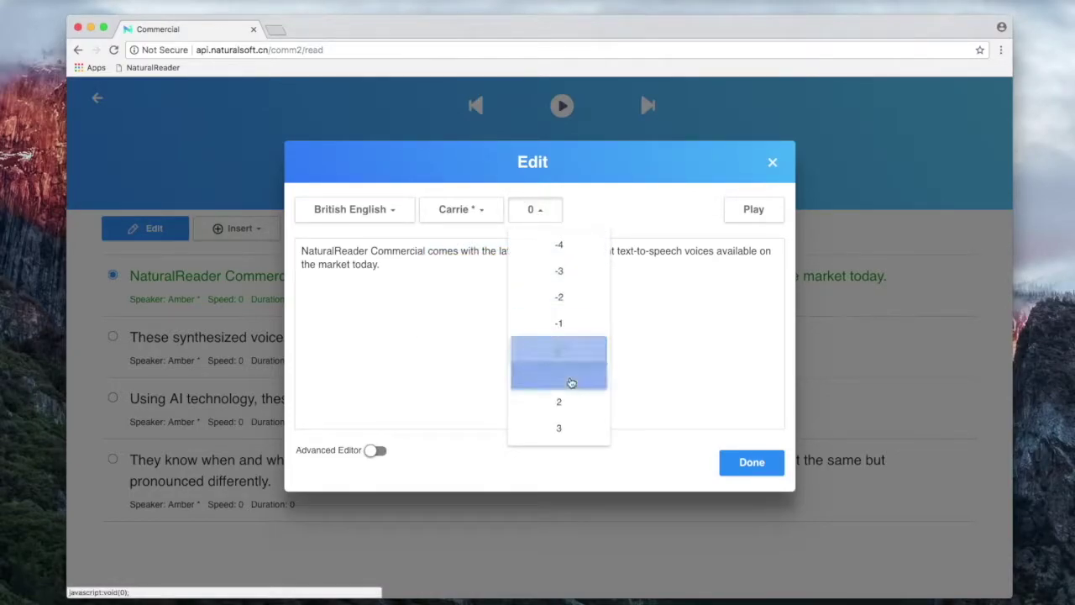
left_click(566, 377)
left_click(752, 461)
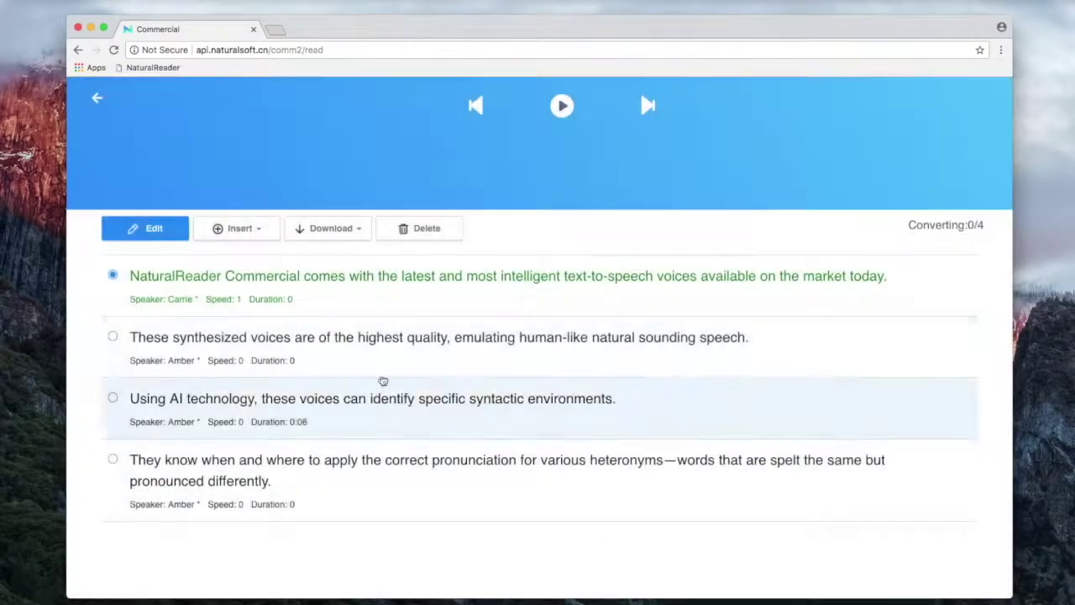
Step: Set the second sentence to US English voice Leslie
left_click(112, 336)
left_click(147, 230)
left_click(379, 214)
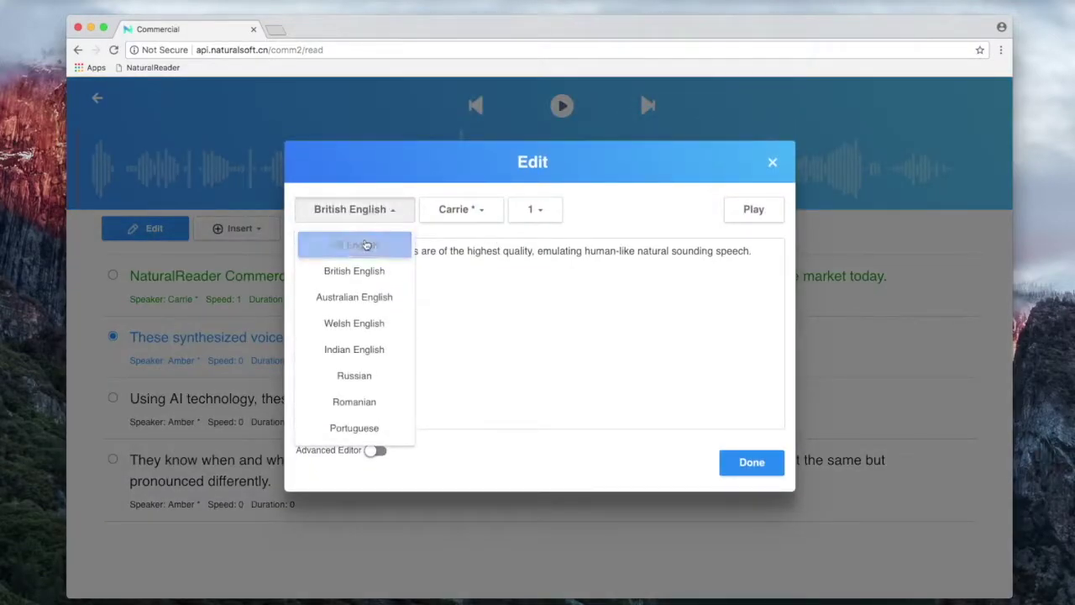
left_click(364, 243)
left_click(461, 209)
left_click(458, 273)
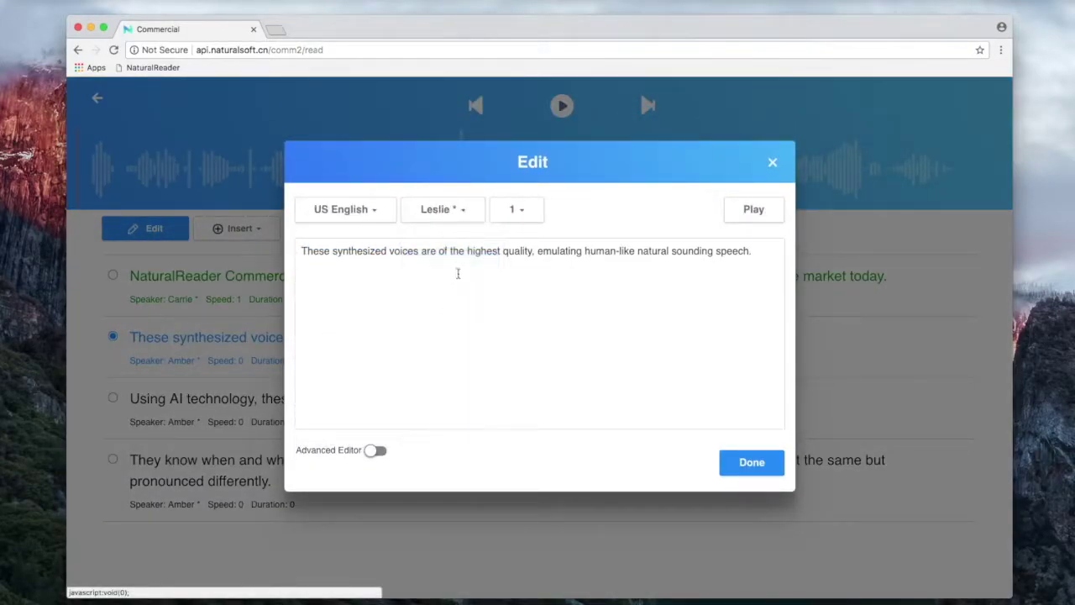
left_click(751, 462)
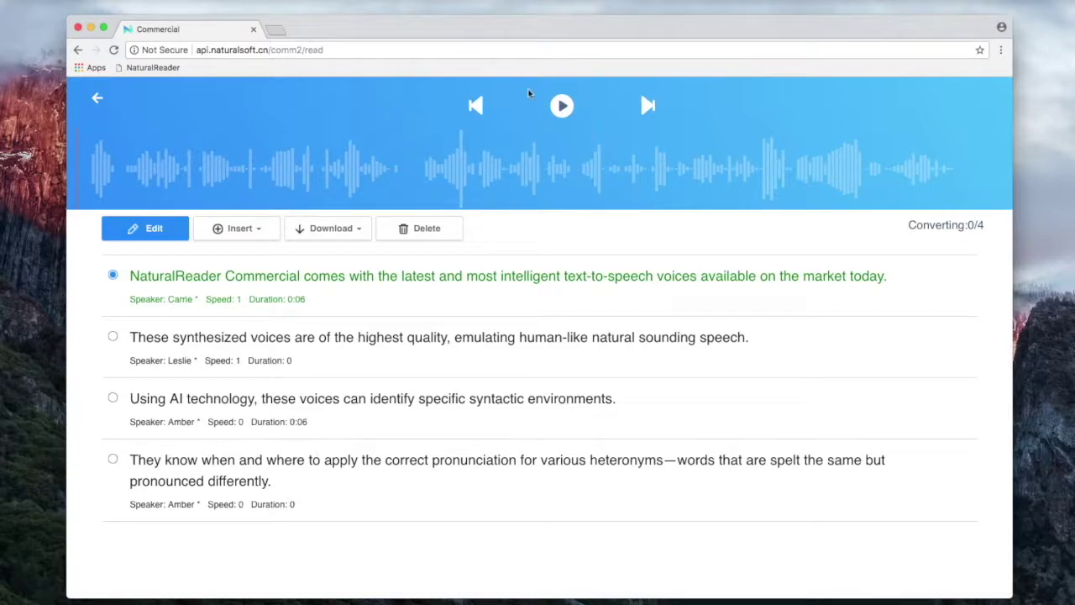
left_click(562, 107)
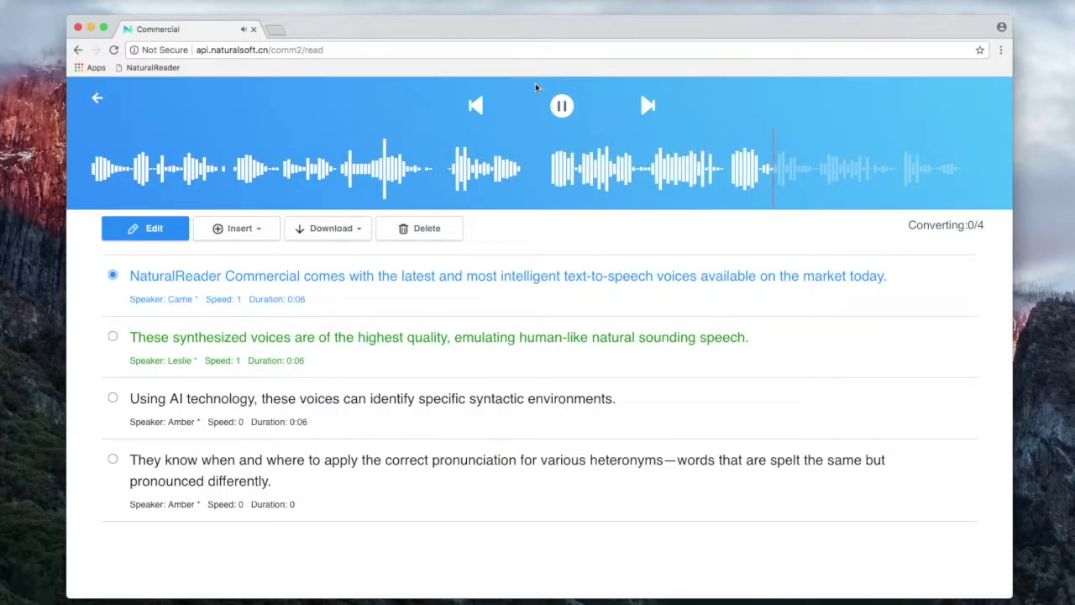
left_click(561, 106)
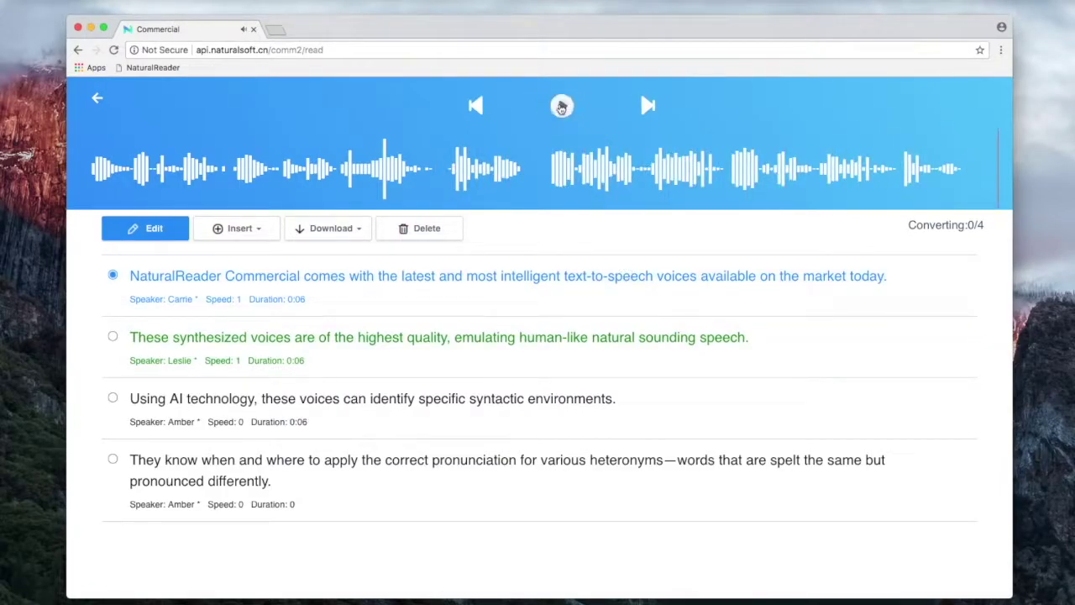
Step: Replace 'NaturalReader' with 'NR' in the first sentence
left_click(156, 234)
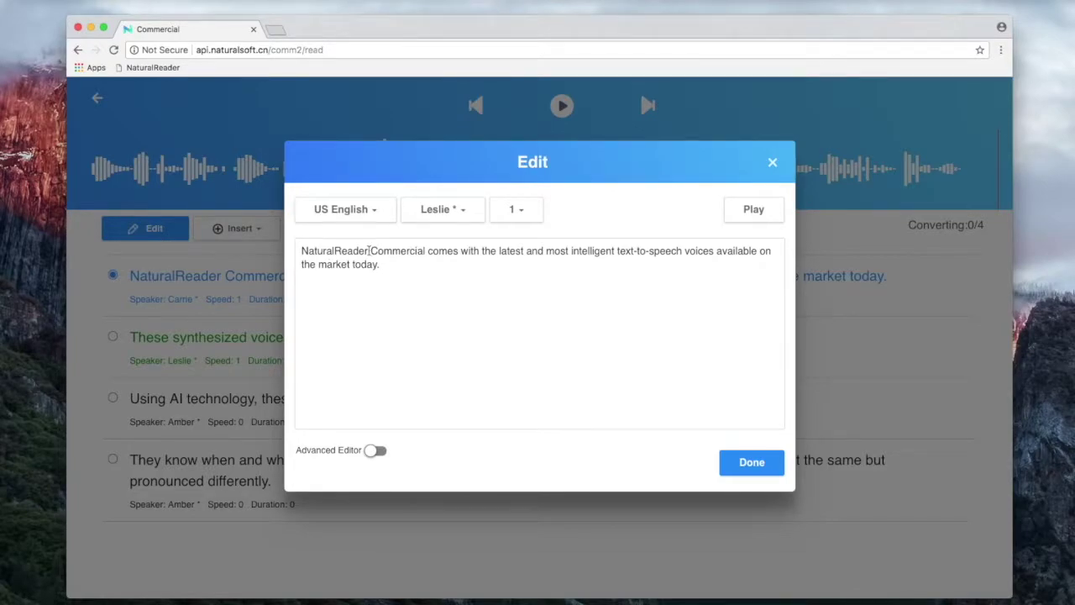
left_click_drag(370, 250, 296, 250)
key("BackSpace")
type("NR")
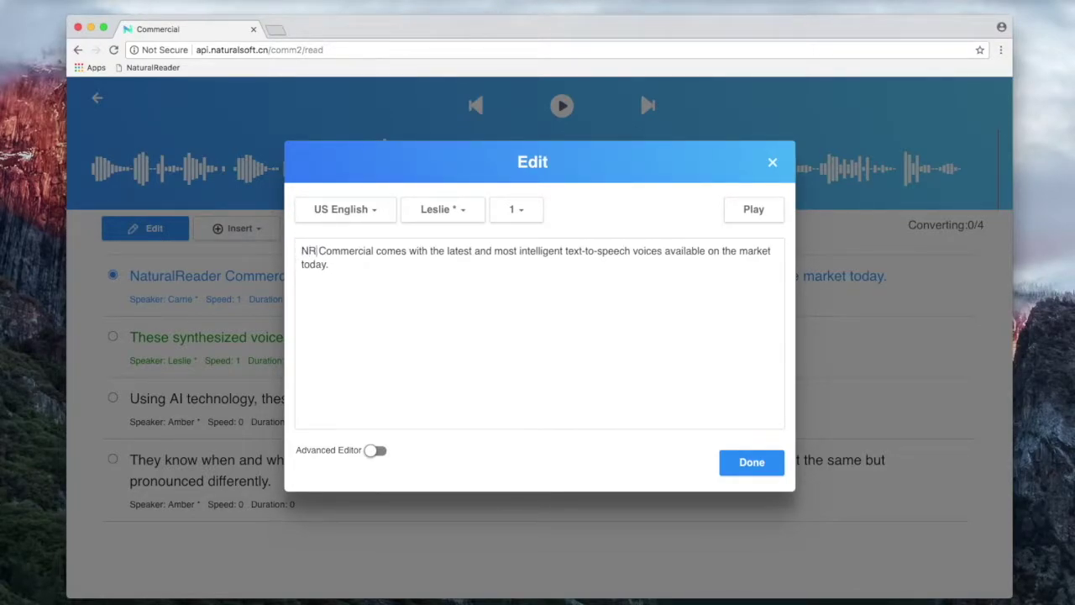
left_click(746, 462)
Step: Add a word substitution in the Pronunciation Editor so 'NR' reads as 'Natural Reader'
left_click(97, 99)
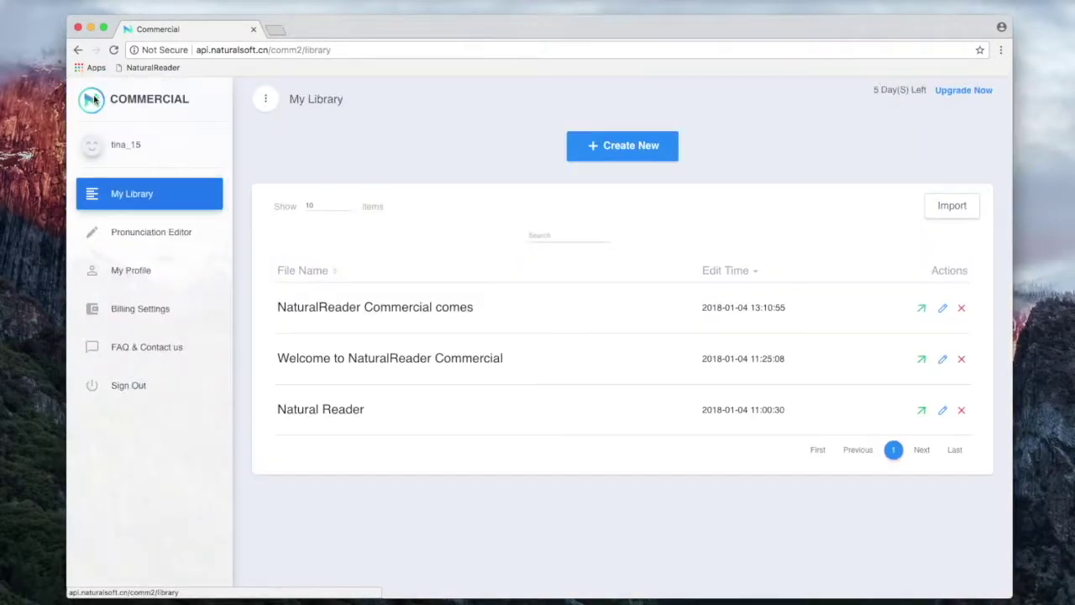
left_click(166, 233)
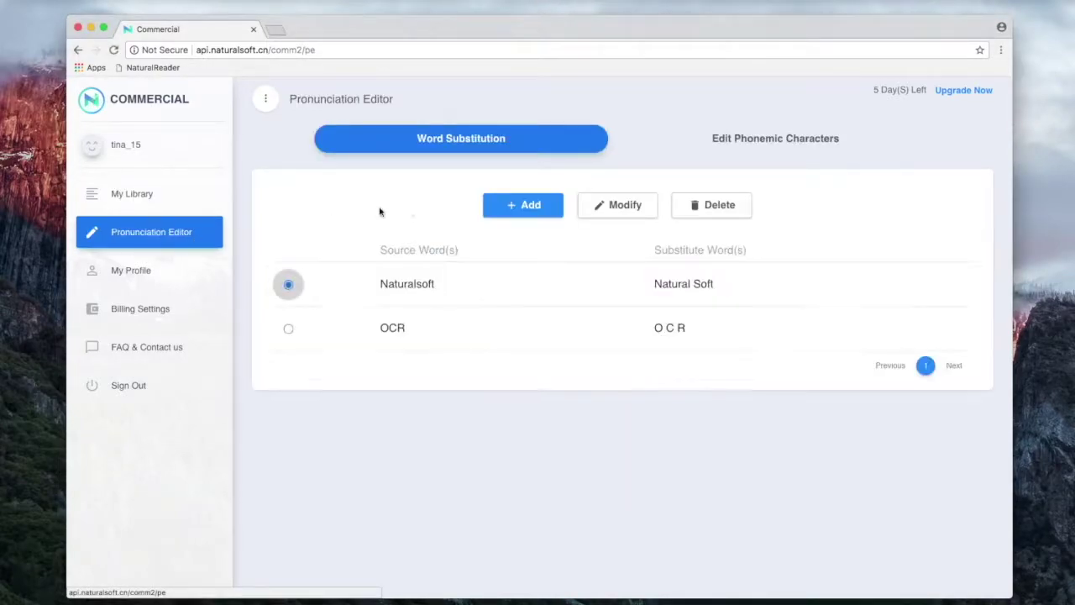
left_click(538, 210)
left_click(459, 271)
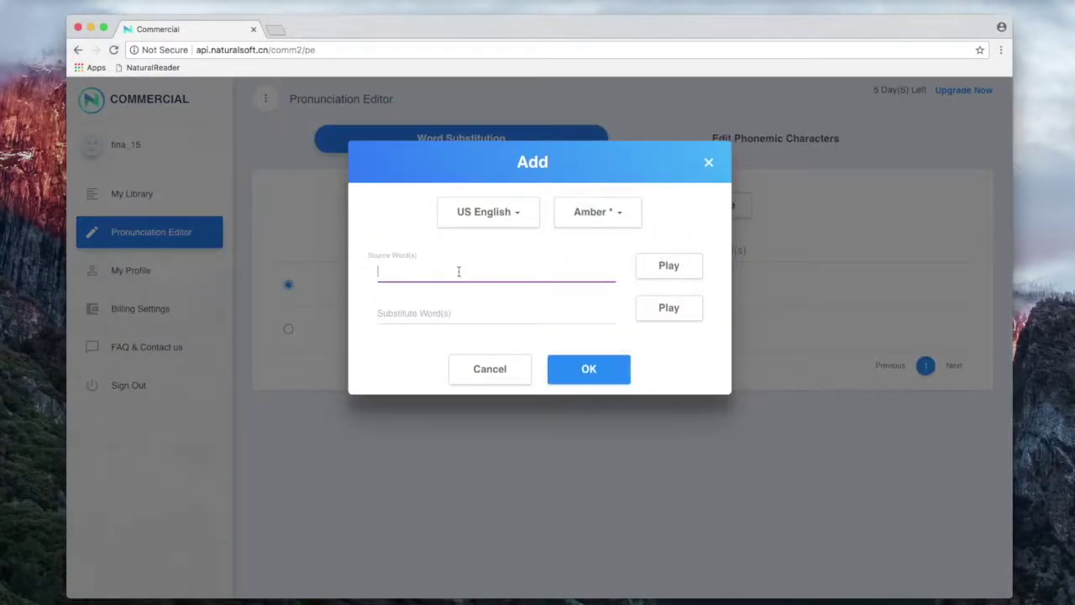
type("NR")
left_click(444, 312)
type("N")
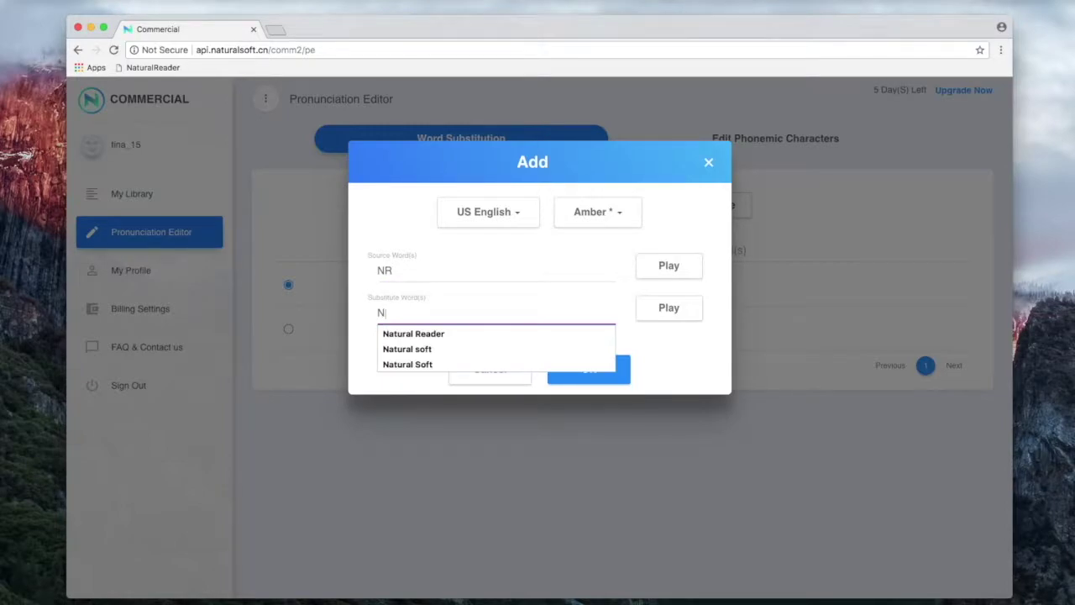
left_click(438, 334)
left_click(576, 370)
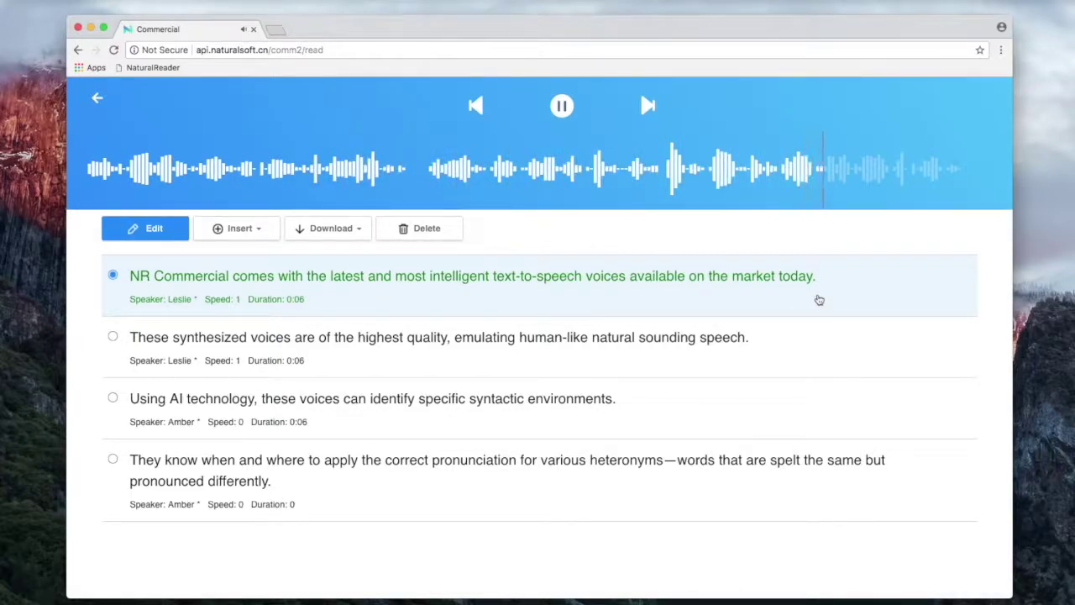
Step: Insert 'Xi Jing Ping is the current president of China' above the first sentence and preview it
left_click(239, 227)
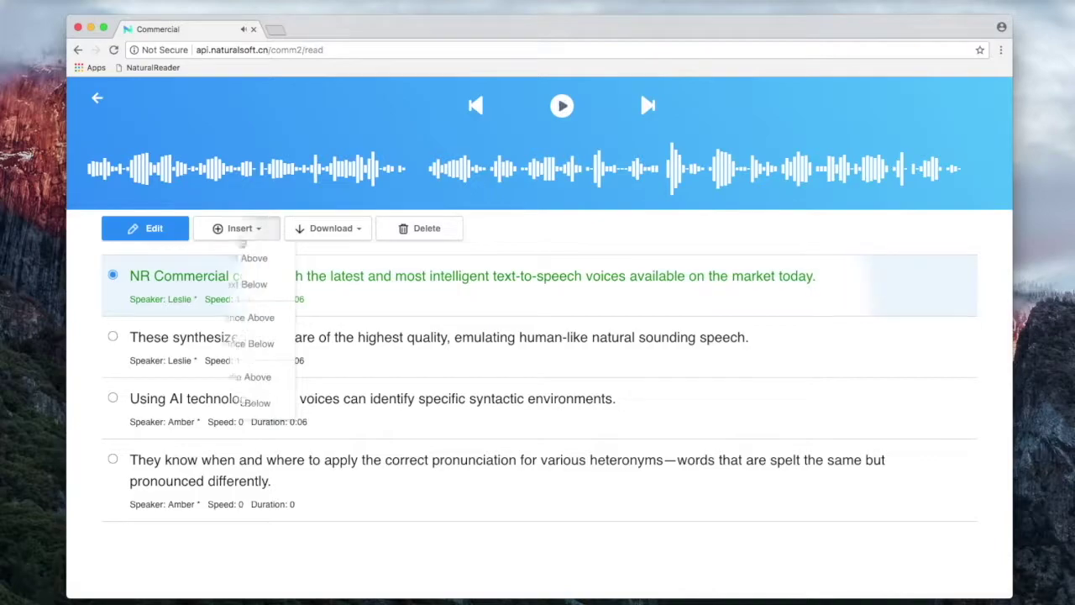
left_click(248, 259)
left_click(305, 251)
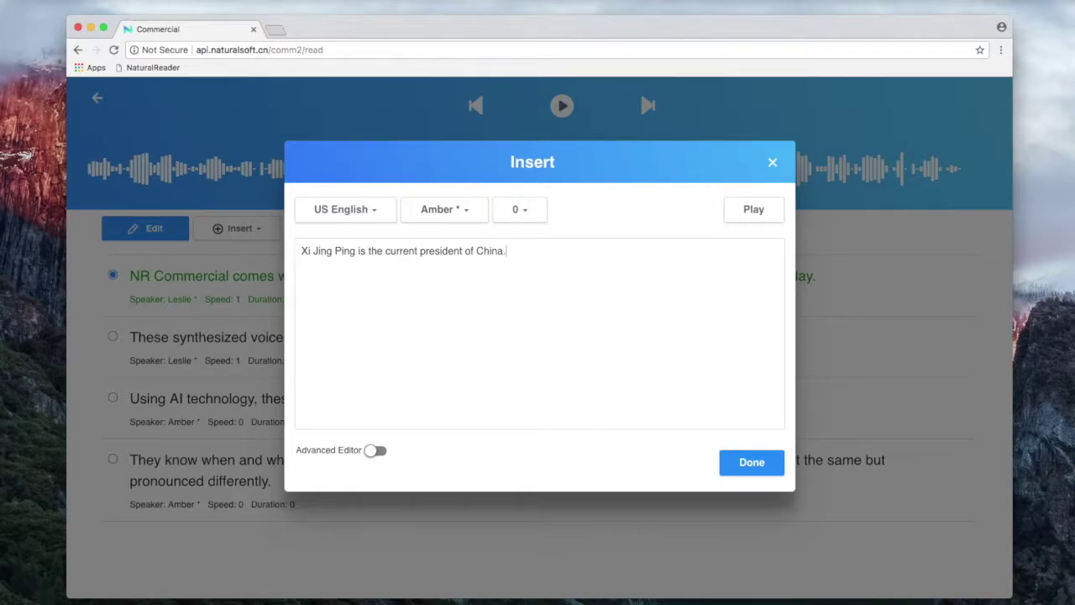
left_click(748, 210)
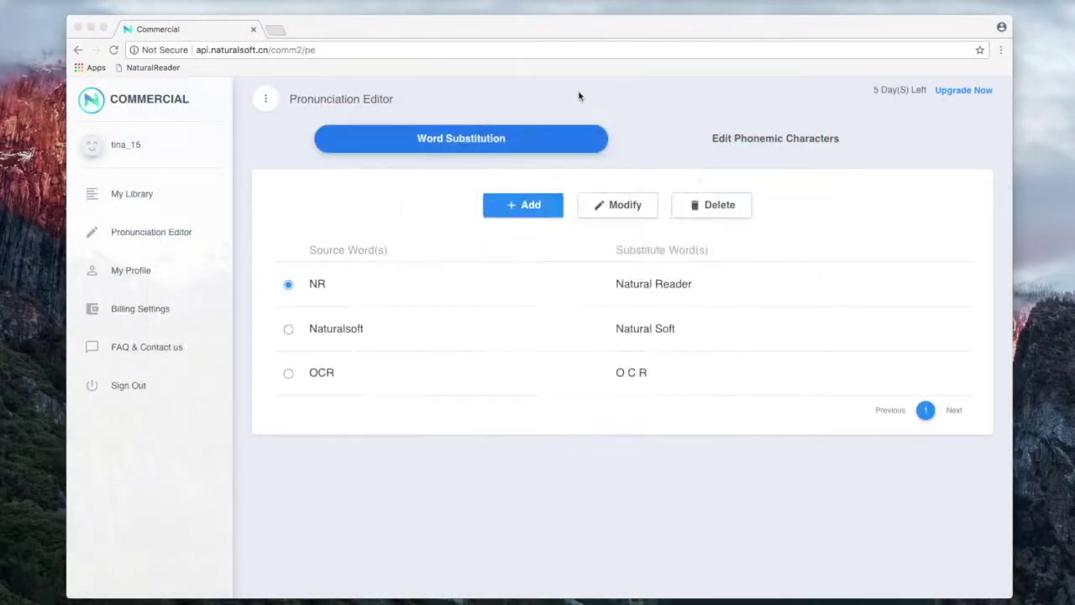
Step: Start a phonemic pronunciation entry for 'Xi' and build and copy ʃiː in the Phonemic Chart Keyboard
left_click(779, 145)
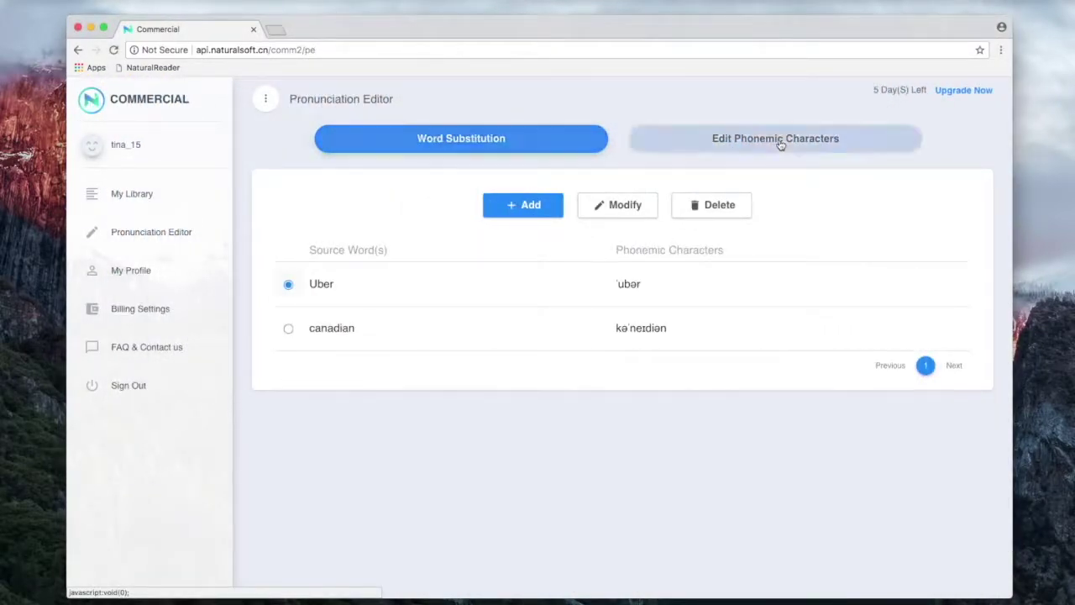
left_click(524, 205)
left_click(510, 272)
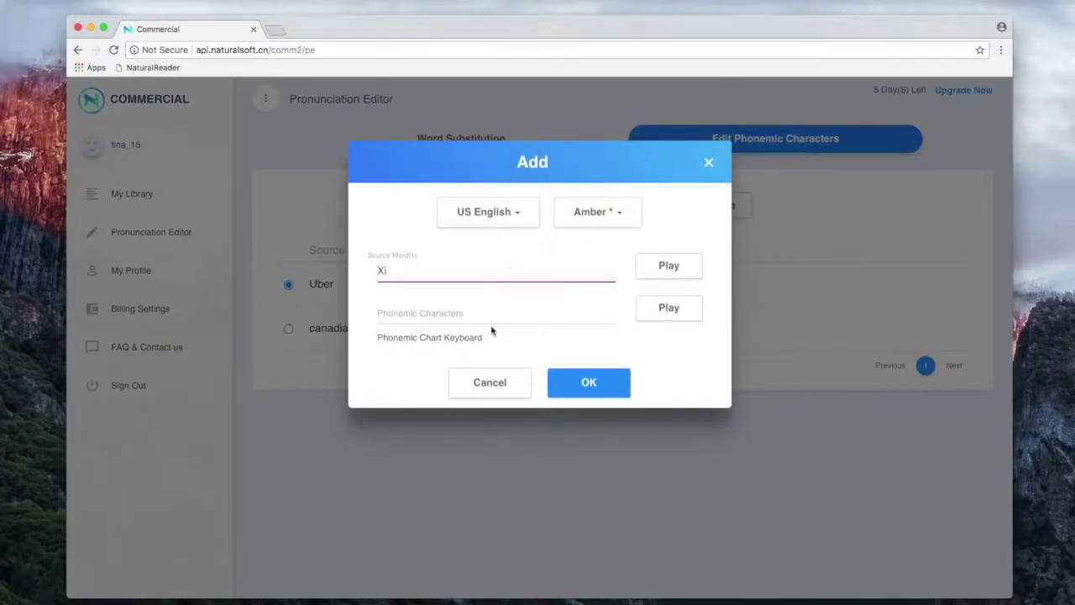
left_click(443, 339)
left_click(713, 300)
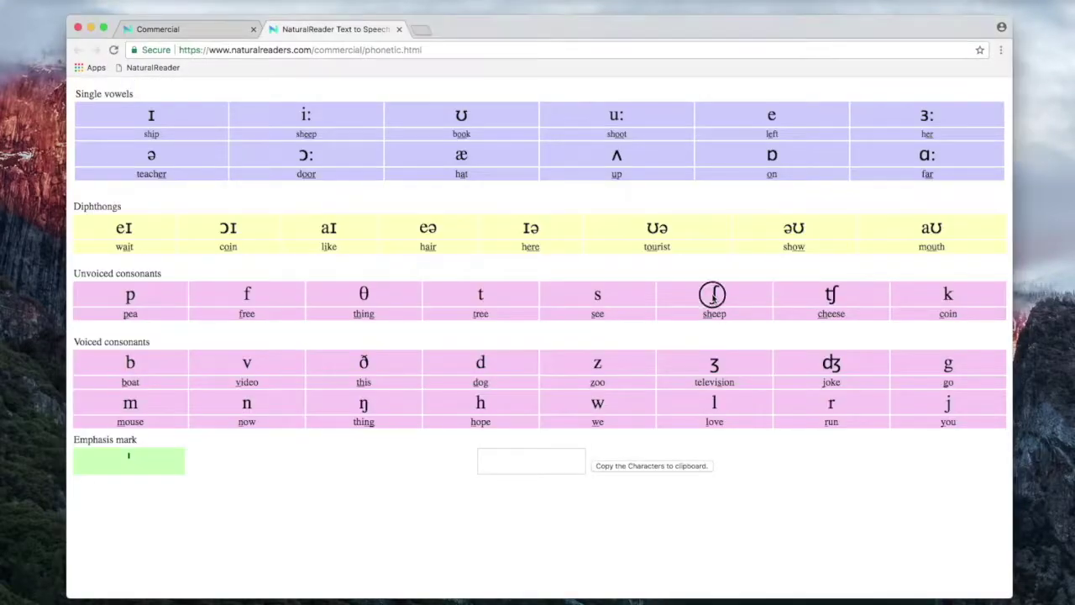
left_click(305, 118)
left_click(625, 467)
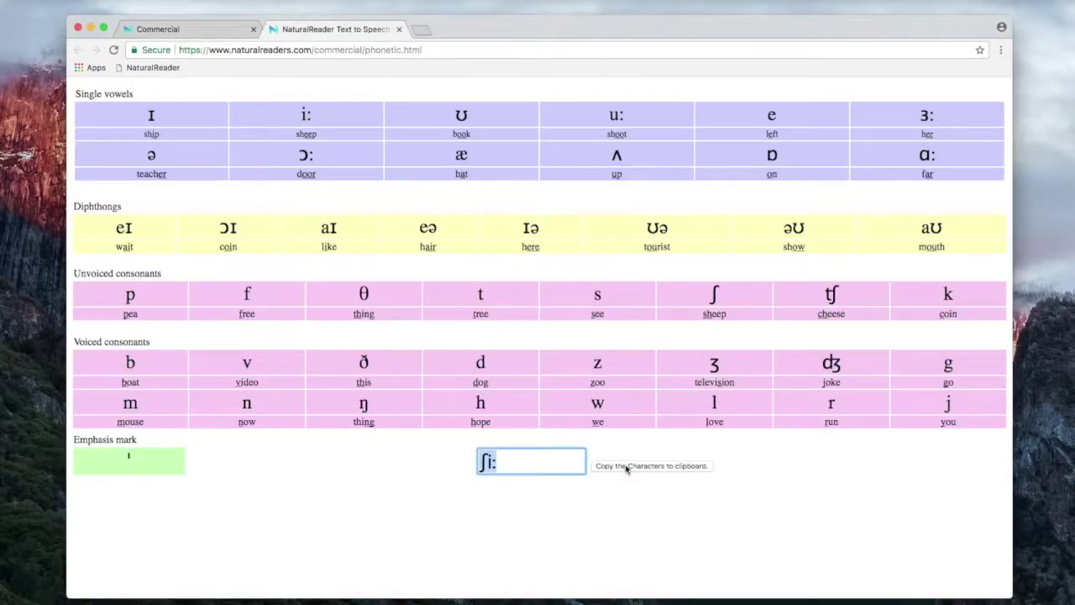
Step: Paste ʃiː as the phonemic spelling of Xi, save it, and play the Xi Jing Ping sentence
left_click(204, 30)
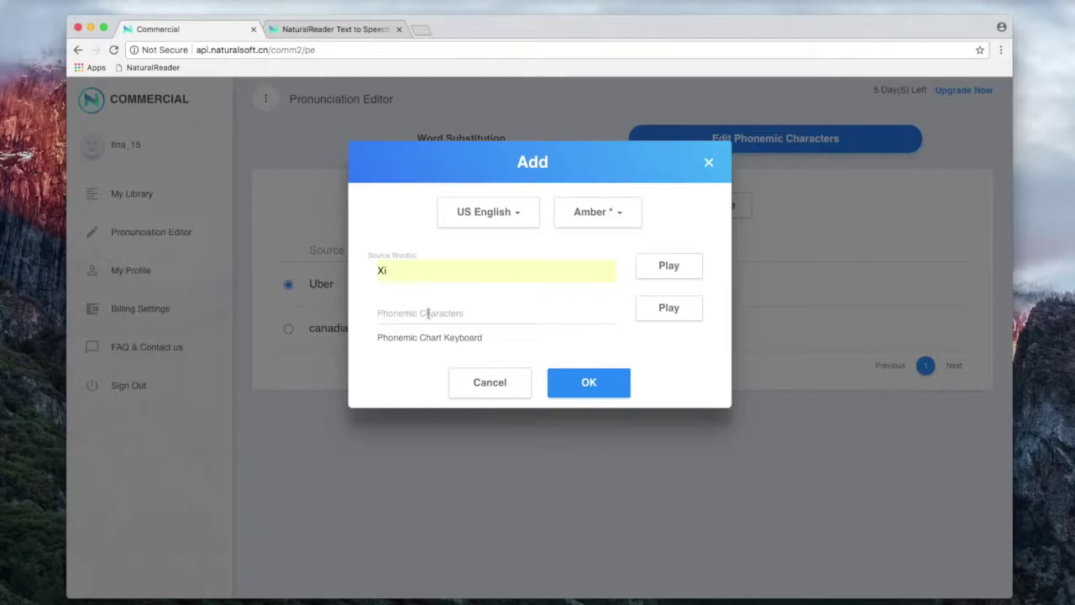
left_click(428, 313)
key("super+v")
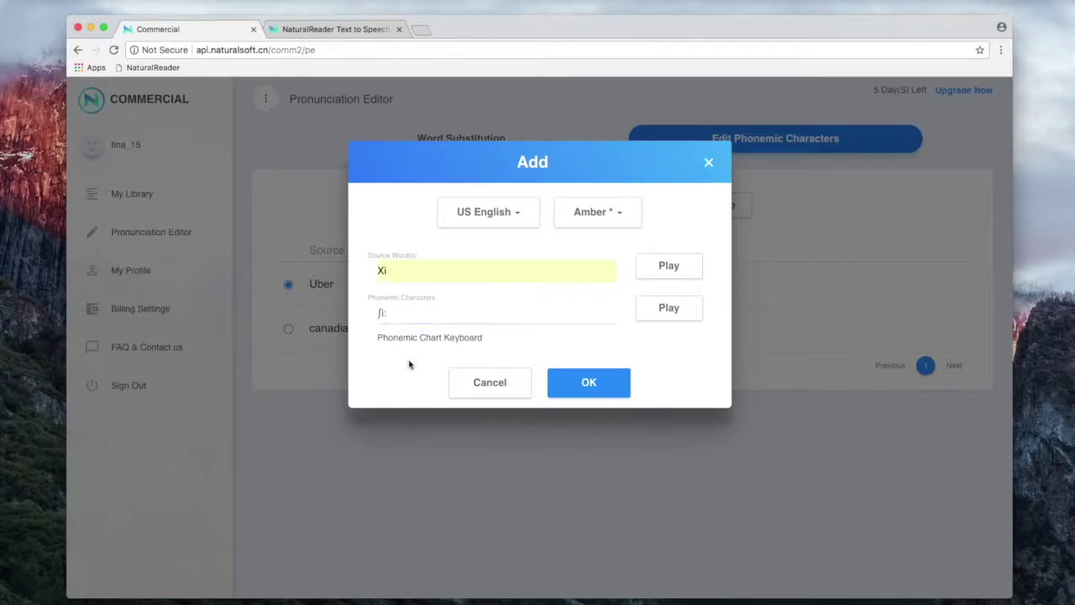
left_click(589, 383)
left_click(201, 286)
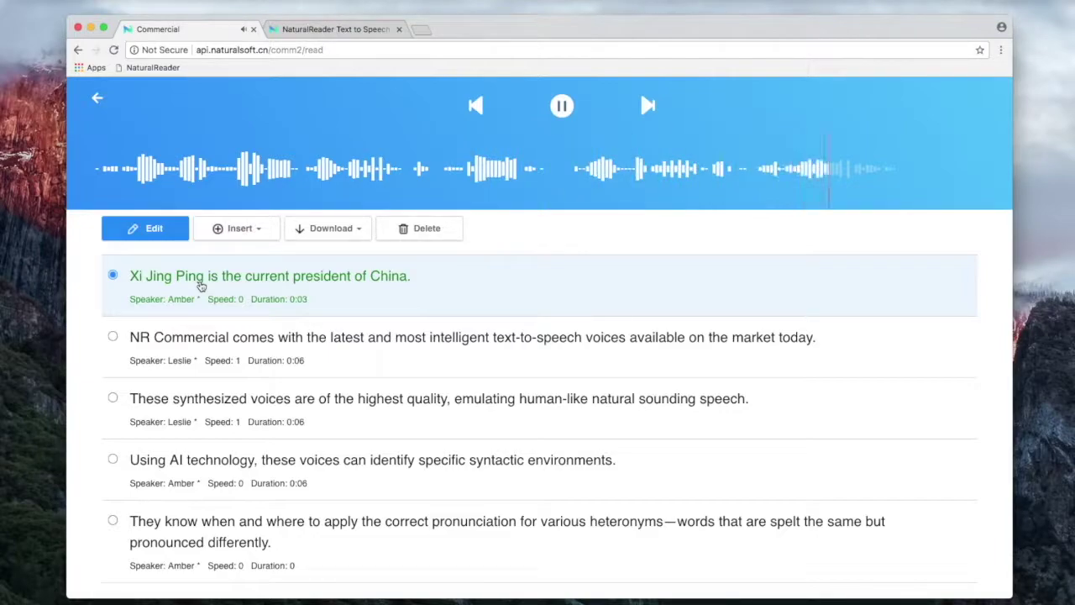
Step: Insert a new paragraph above the top sentence containing the pasted heteronyms sentence
left_click(237, 227)
left_click(244, 252)
right_click(313, 252)
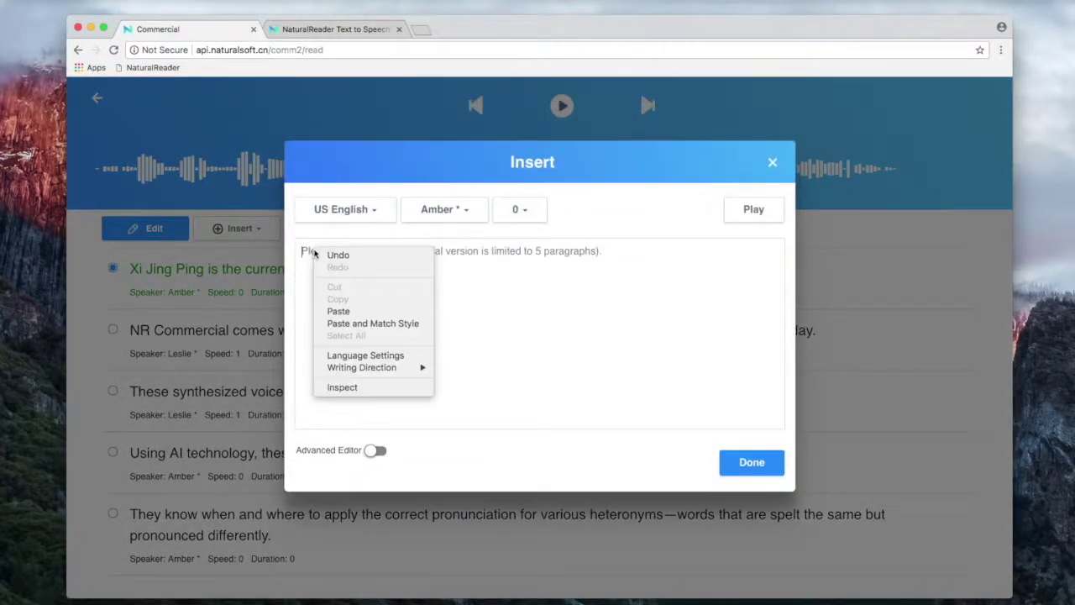
left_click(353, 311)
Step: With the Advanced Editor, add a break in place of the dash and strong emphasis on 'pronounced', then preview
left_click(378, 451)
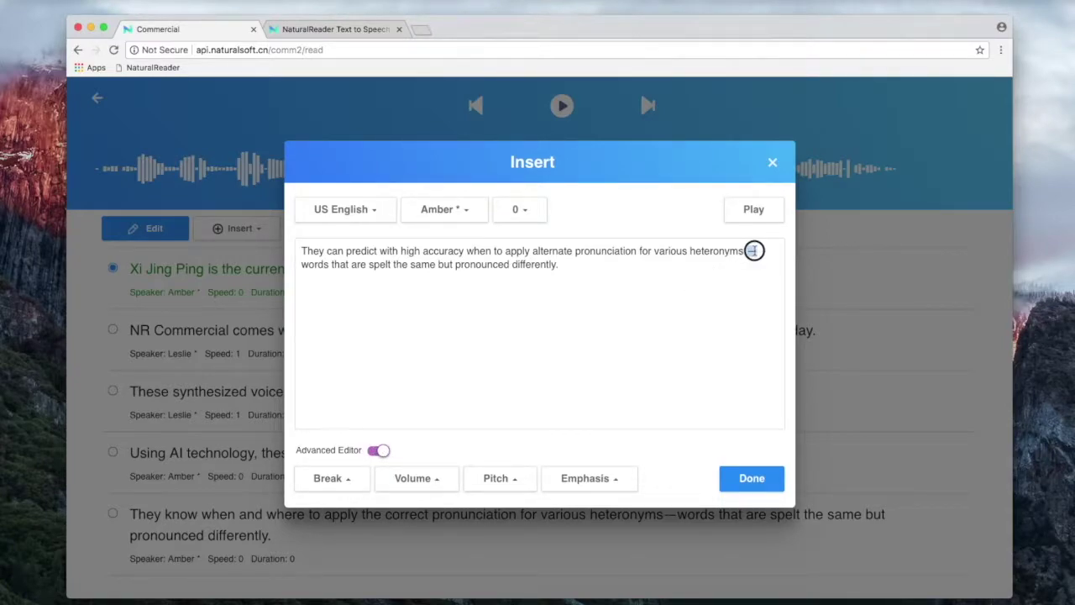
left_click(336, 483)
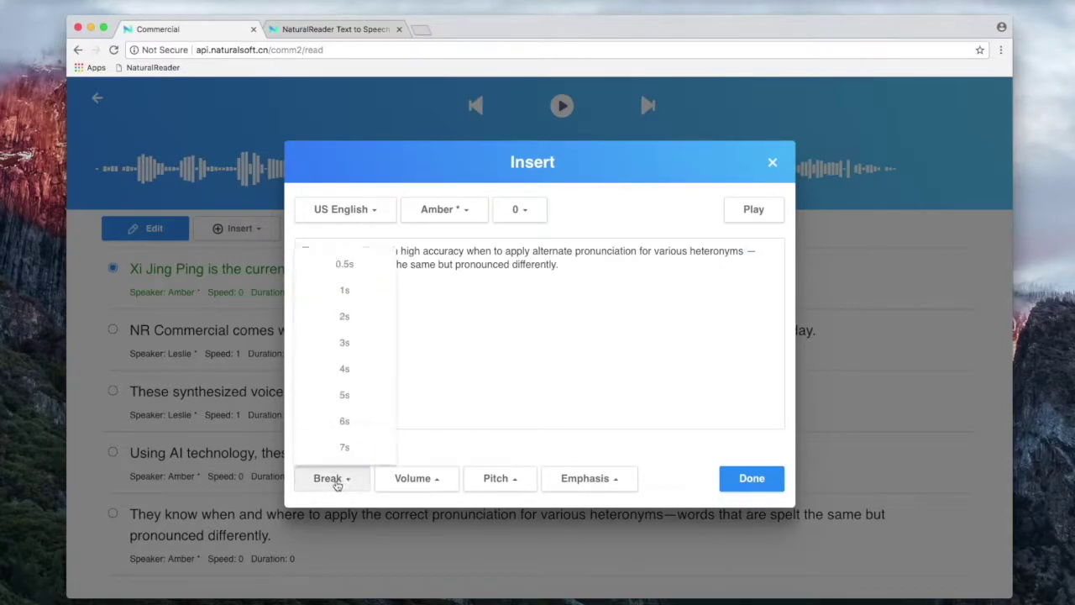
left_click(340, 265)
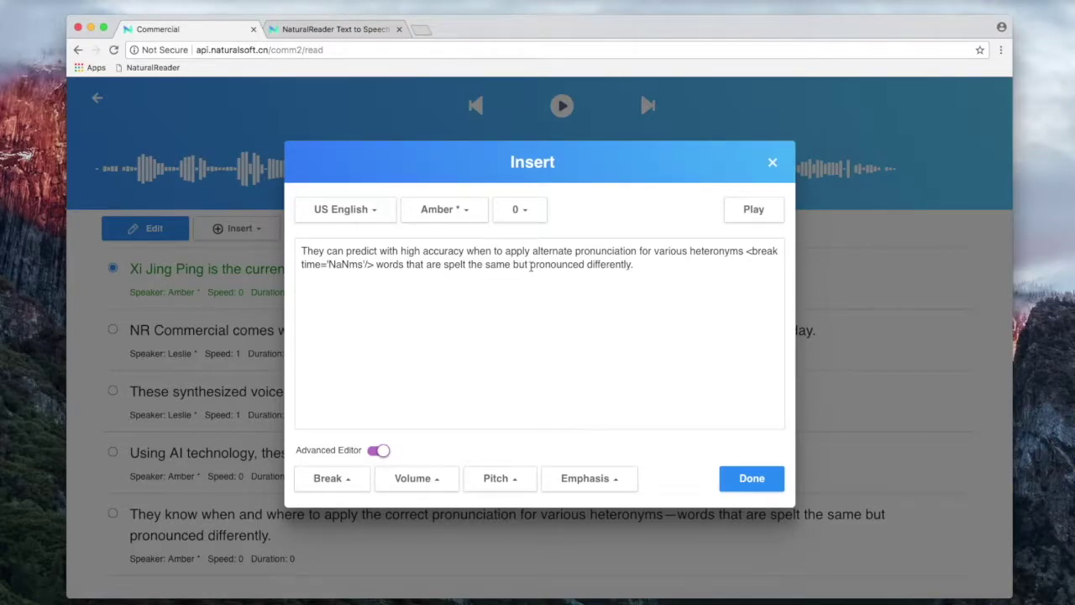
left_click_drag(529, 267, 574, 266)
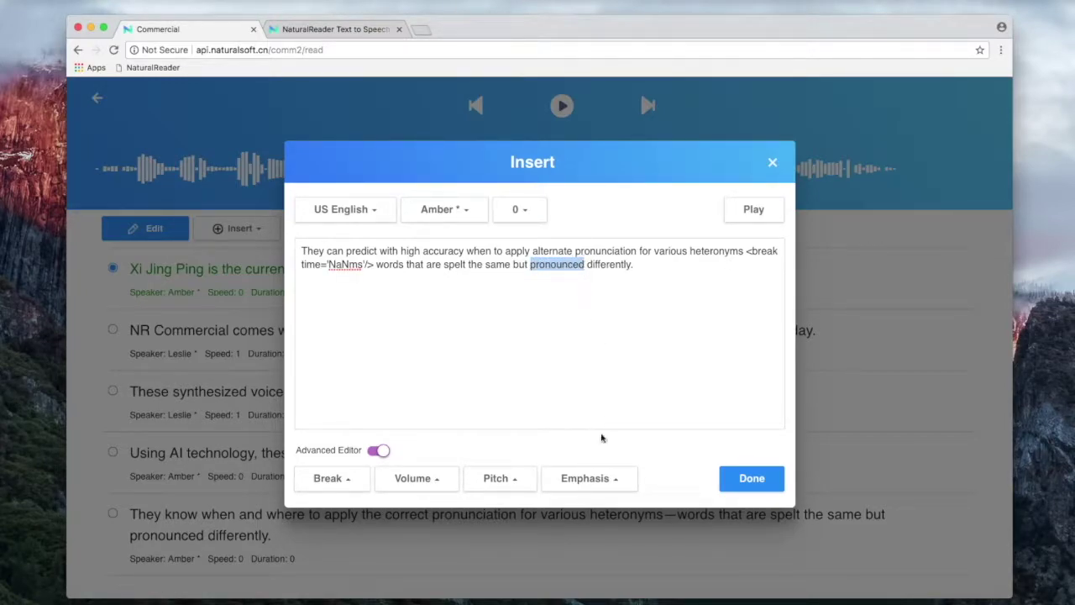
left_click(576, 478)
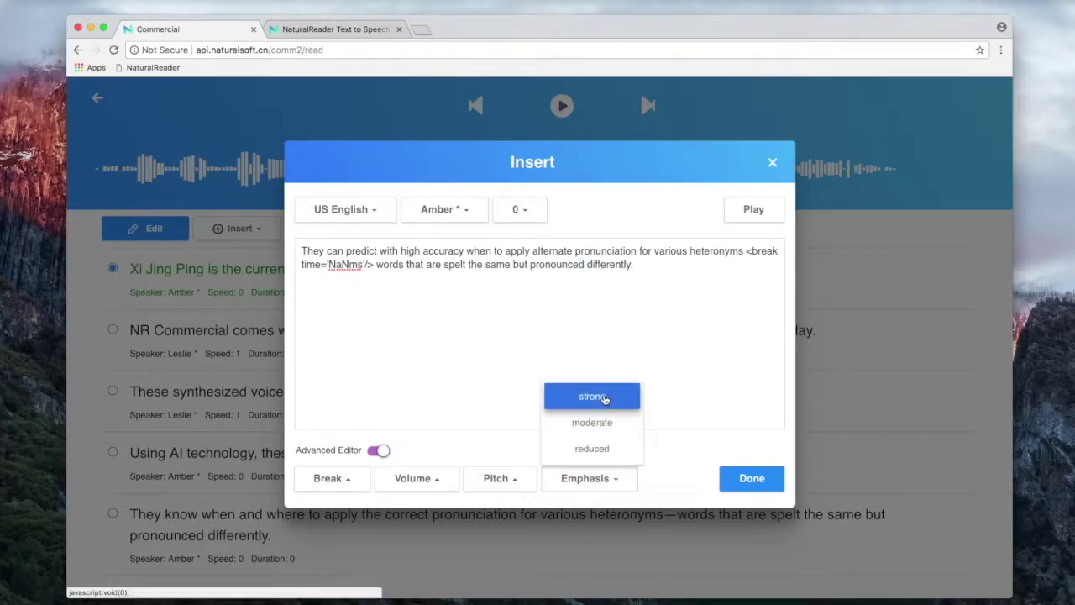
left_click(604, 399)
left_click(745, 211)
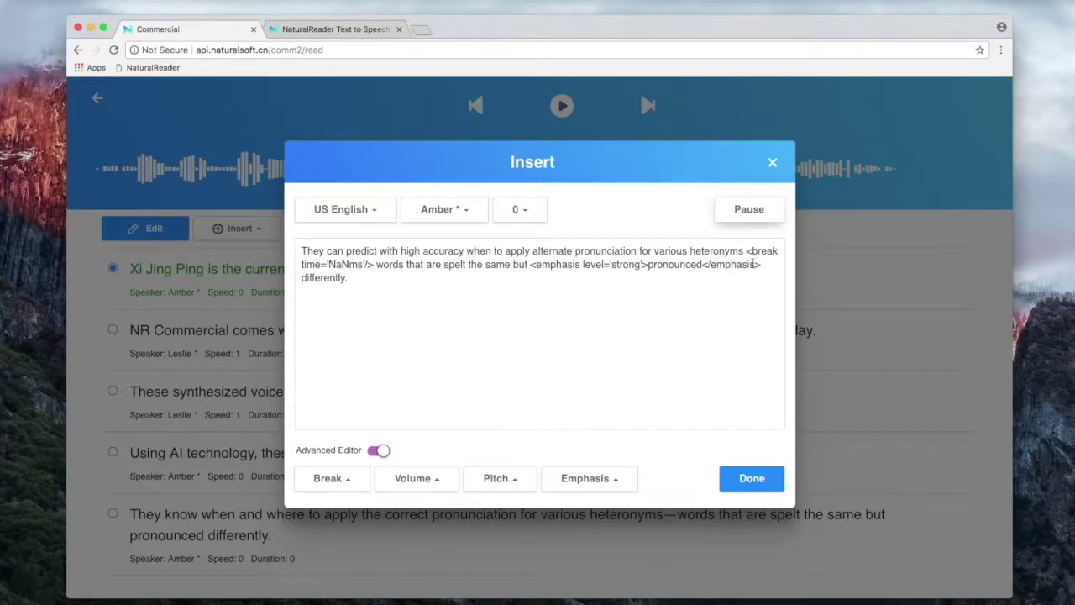
Step: Insert 3 seconds of silence above the top paragraph and bring up the MP3 download options
left_click(240, 228)
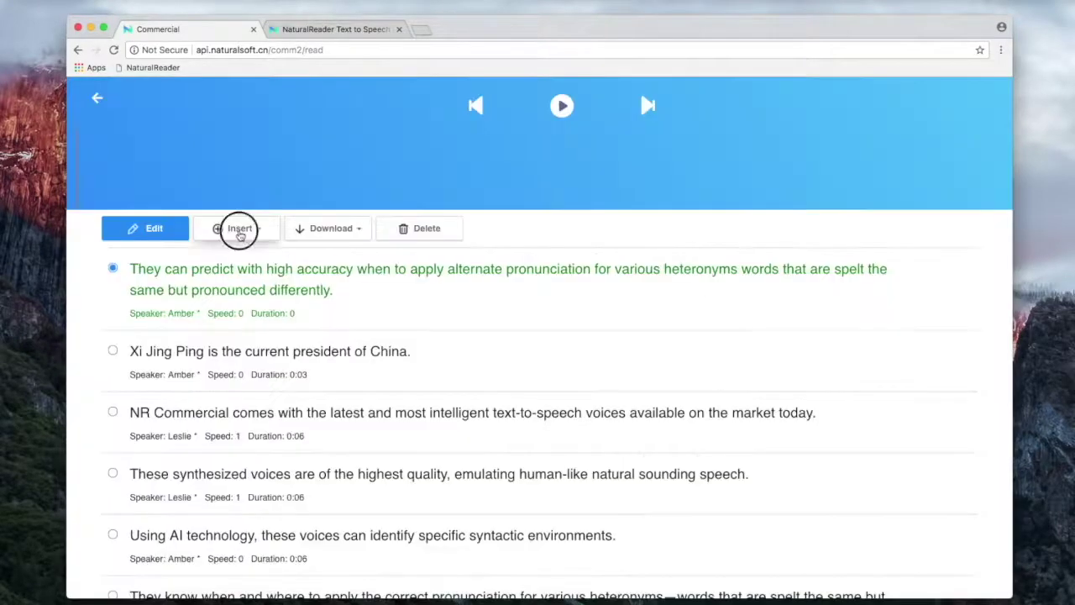
left_click(249, 315)
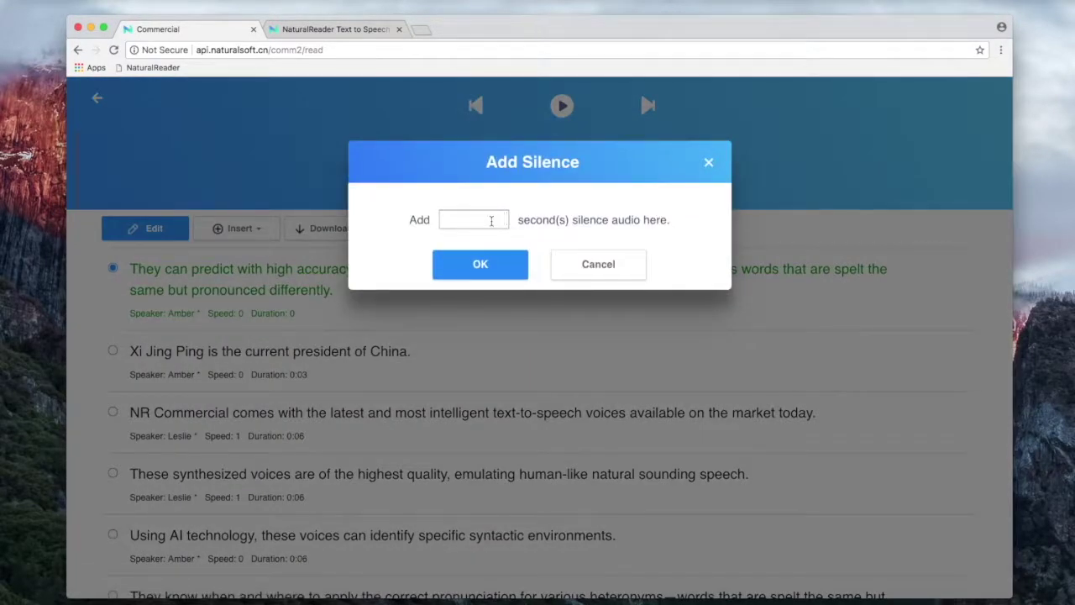
left_click(482, 266)
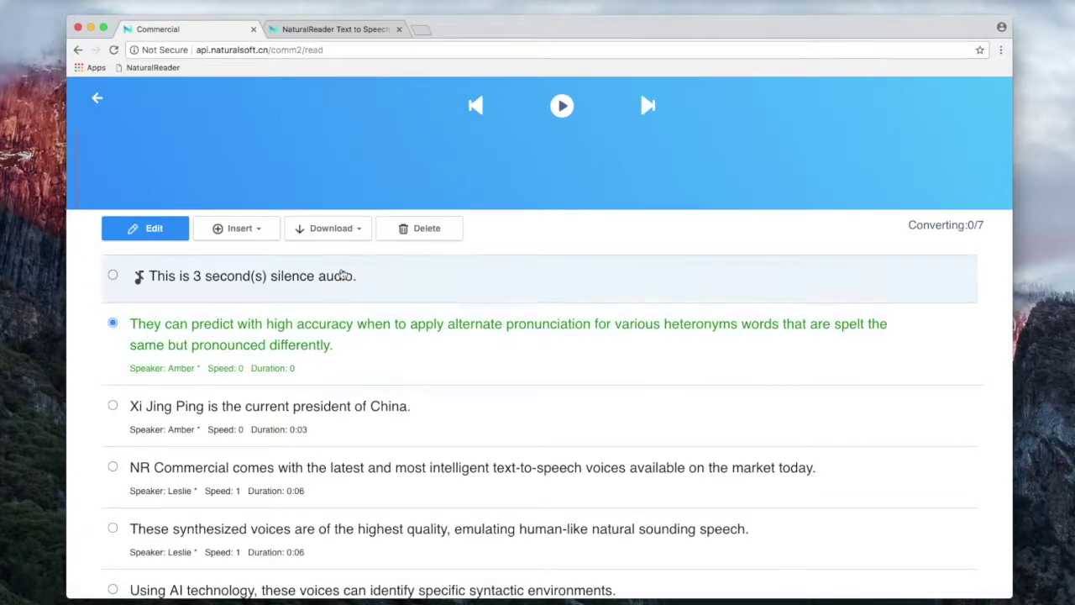
left_click(344, 235)
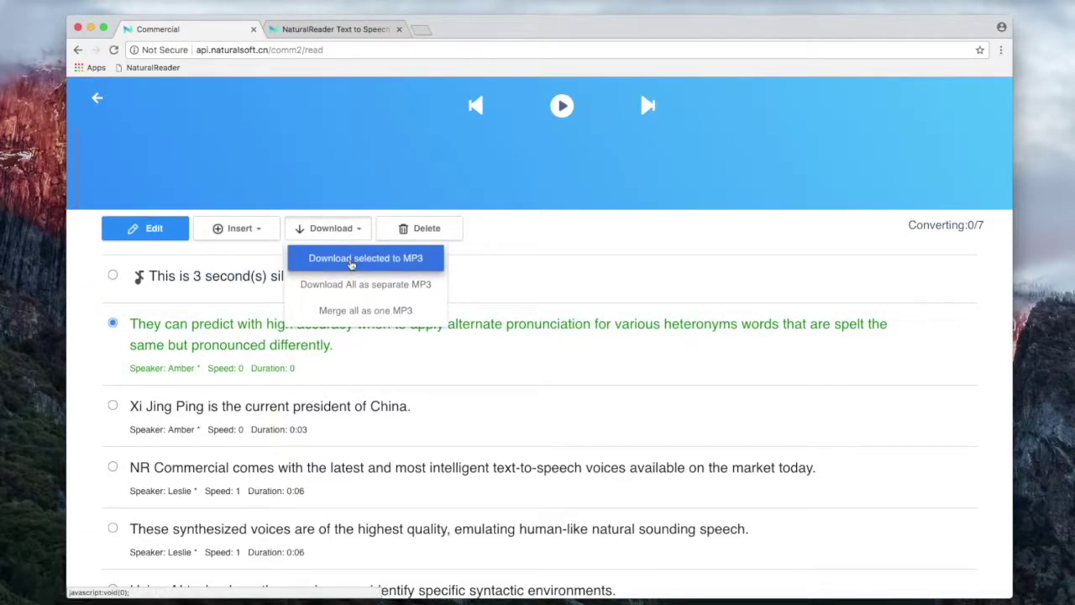